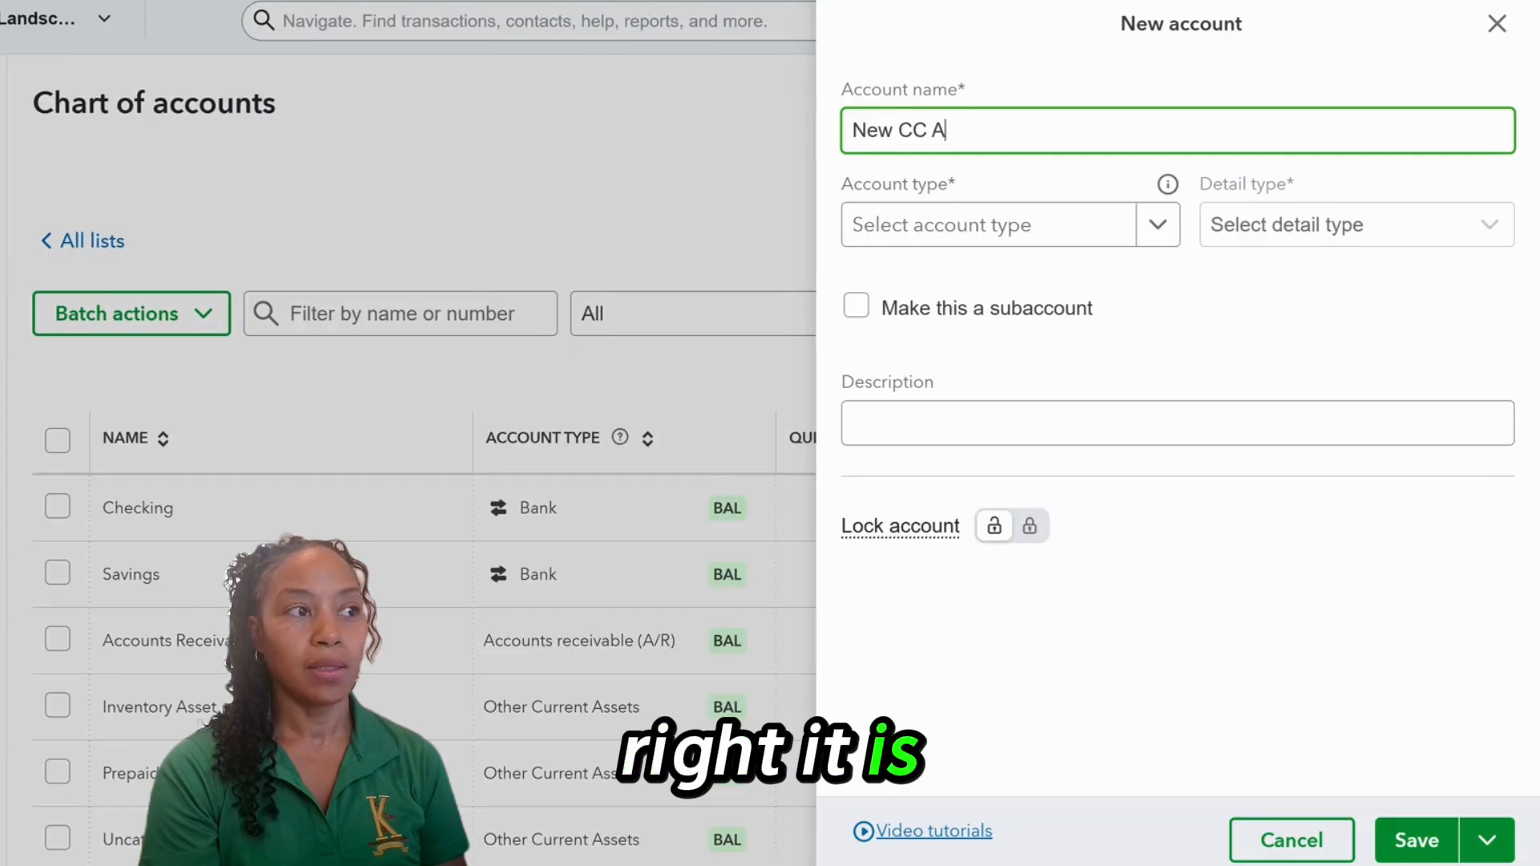
Finish naming 'New CC Account', make it a Credit Card account, save it, and review the list.
type("ou")
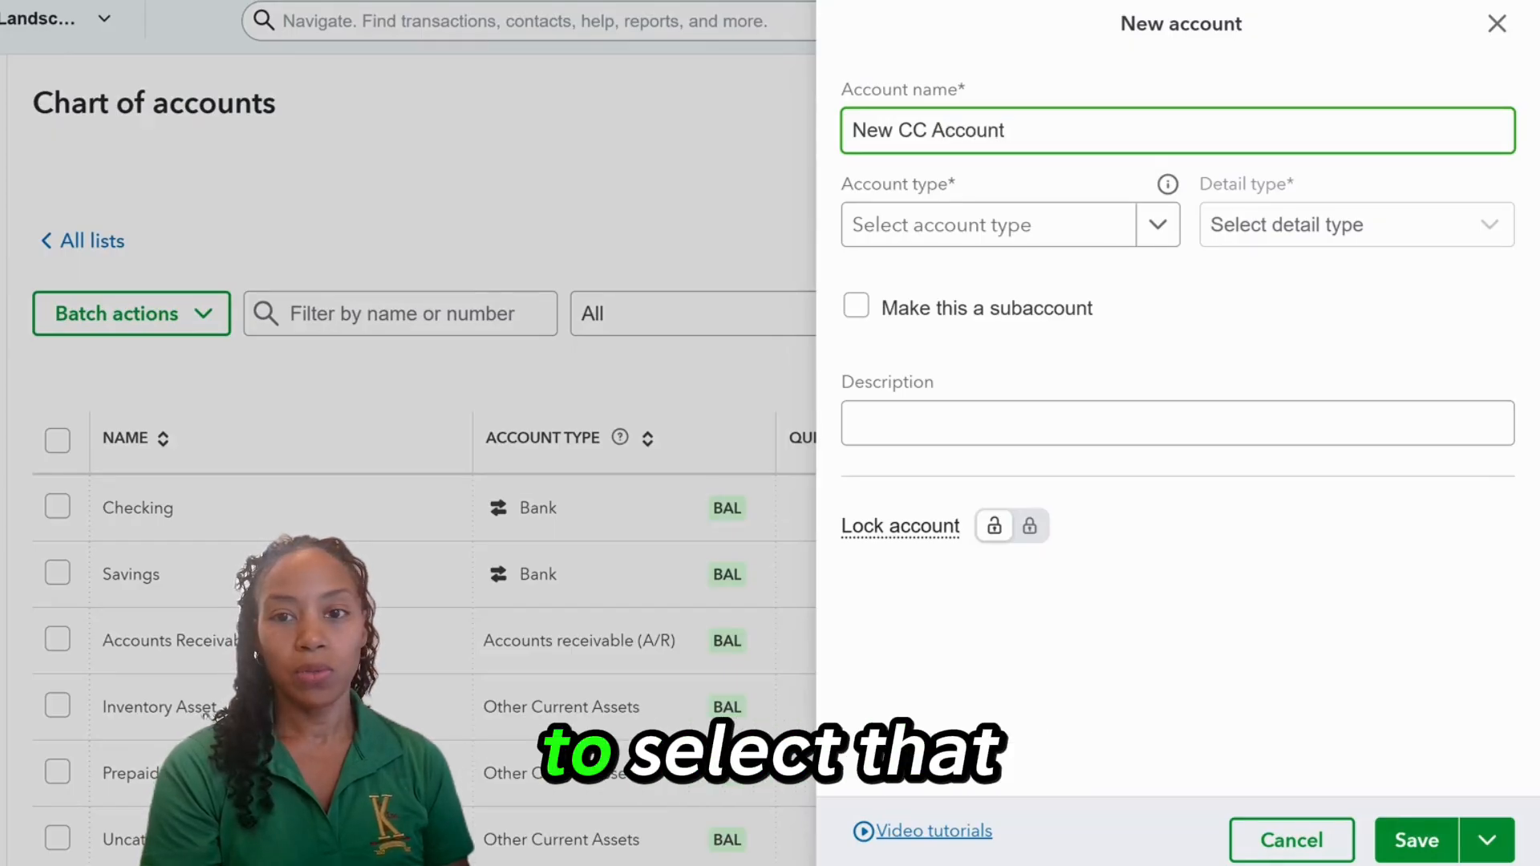
type("nt")
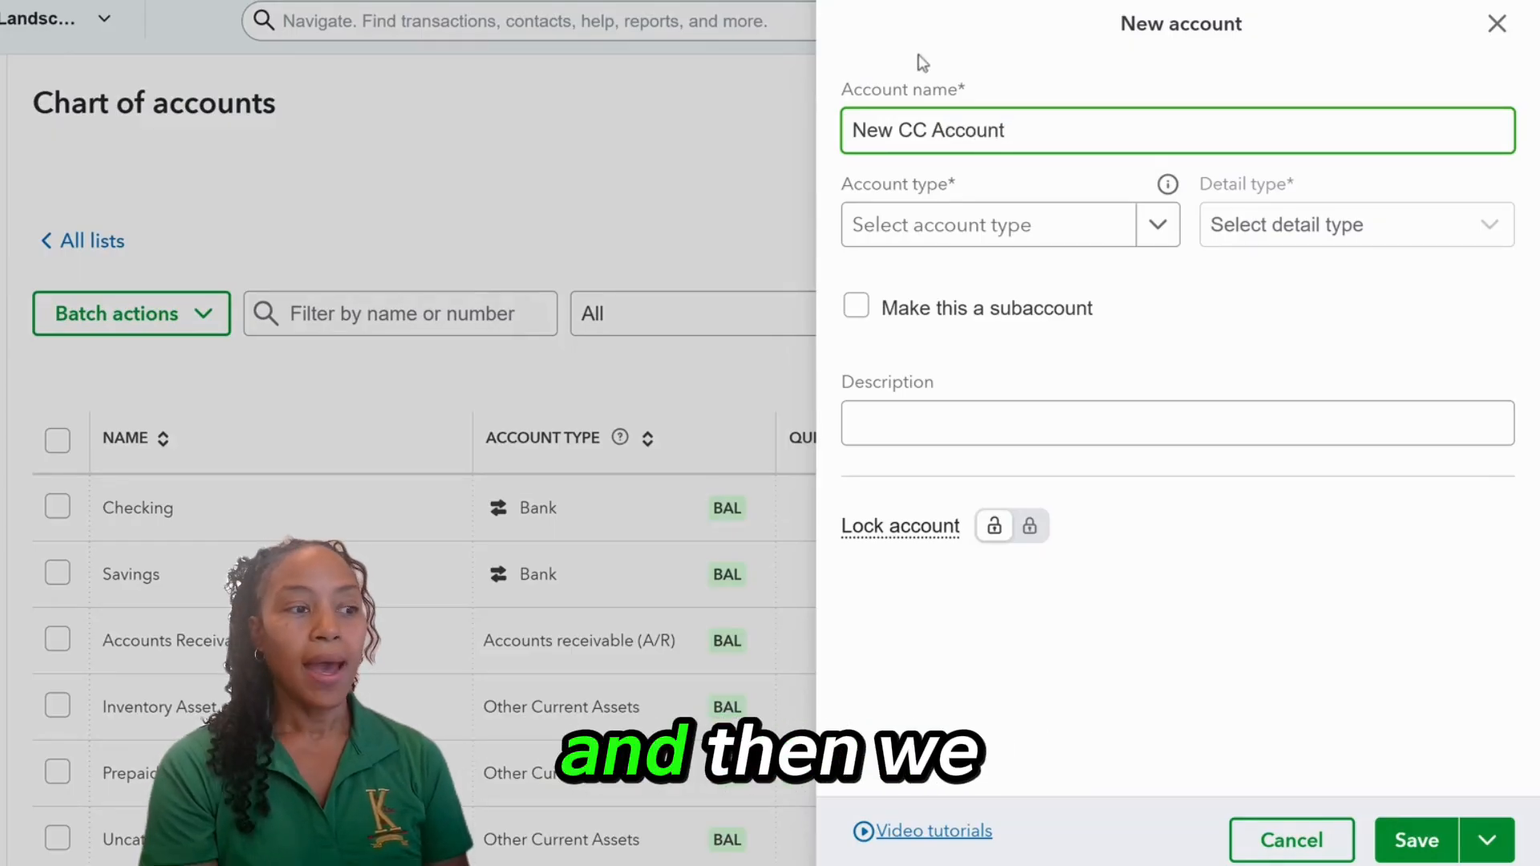
left_click(1155, 224)
scroll(1093, 388, "down", 3)
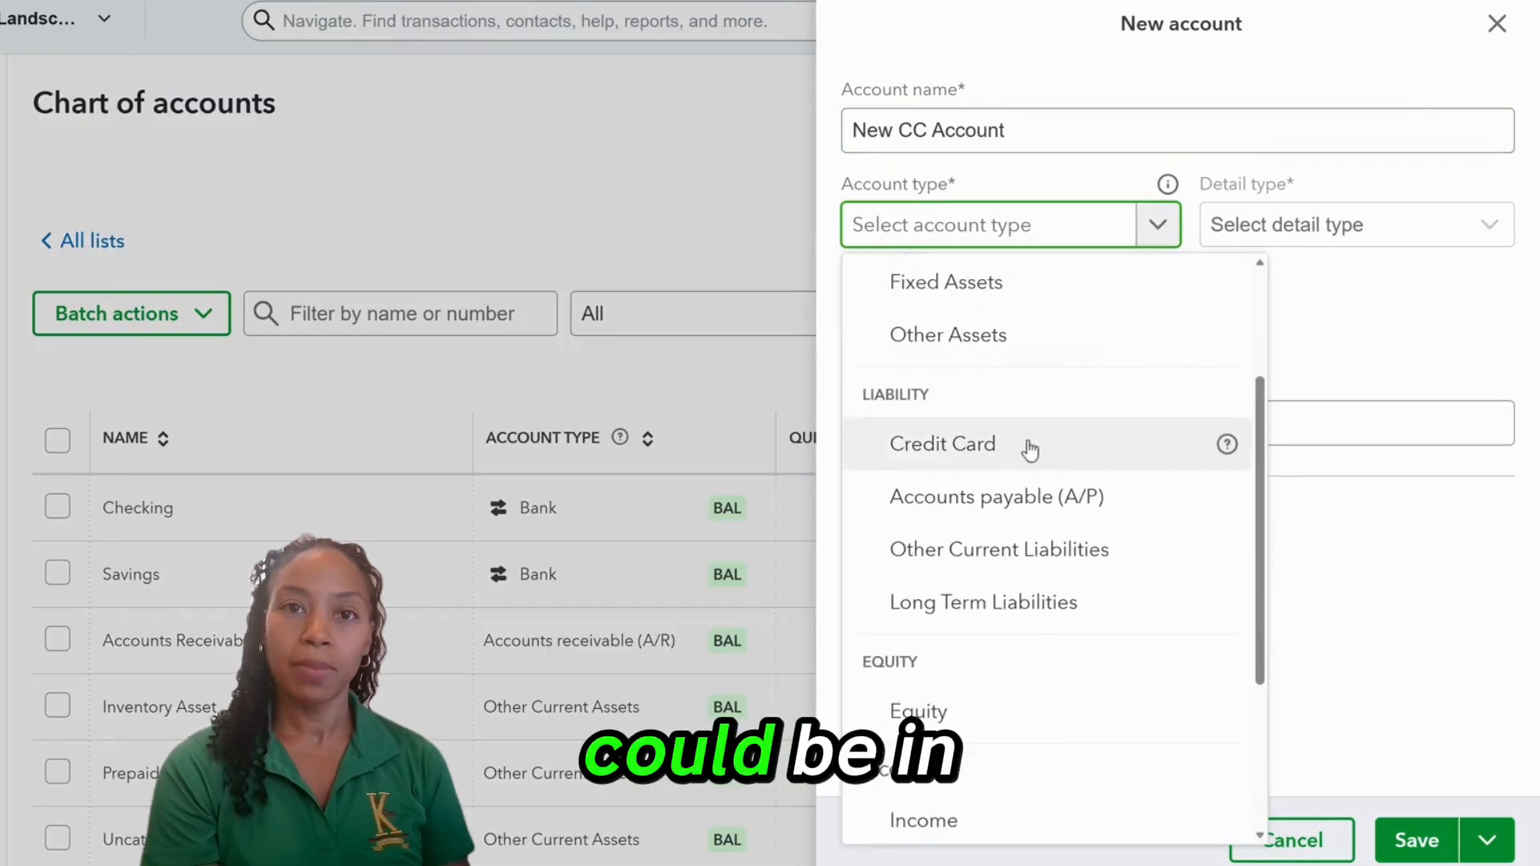
left_click(1030, 450)
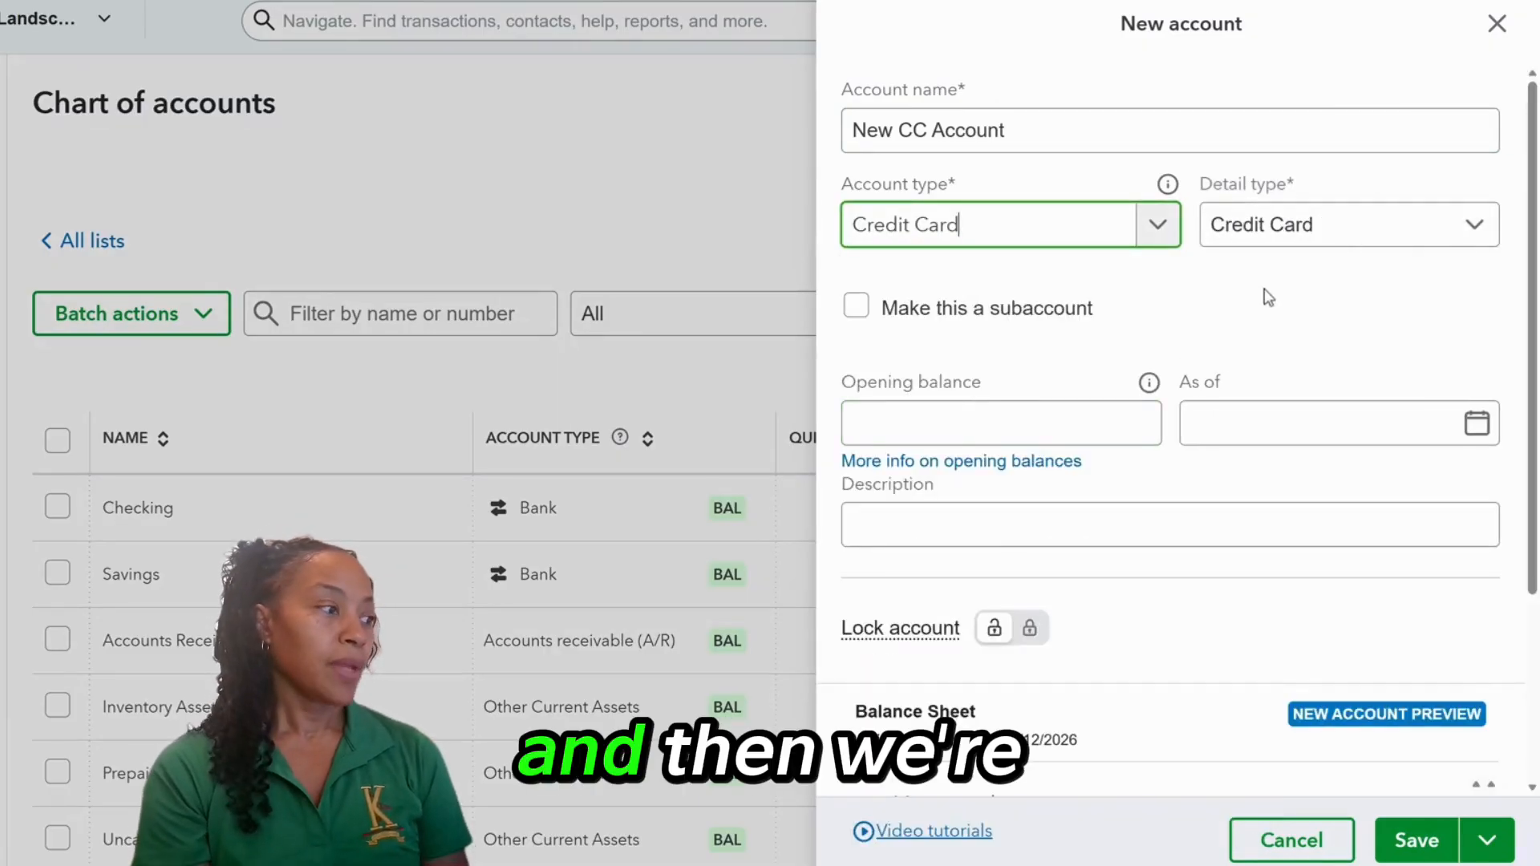
scroll(1268, 297, "down", 3)
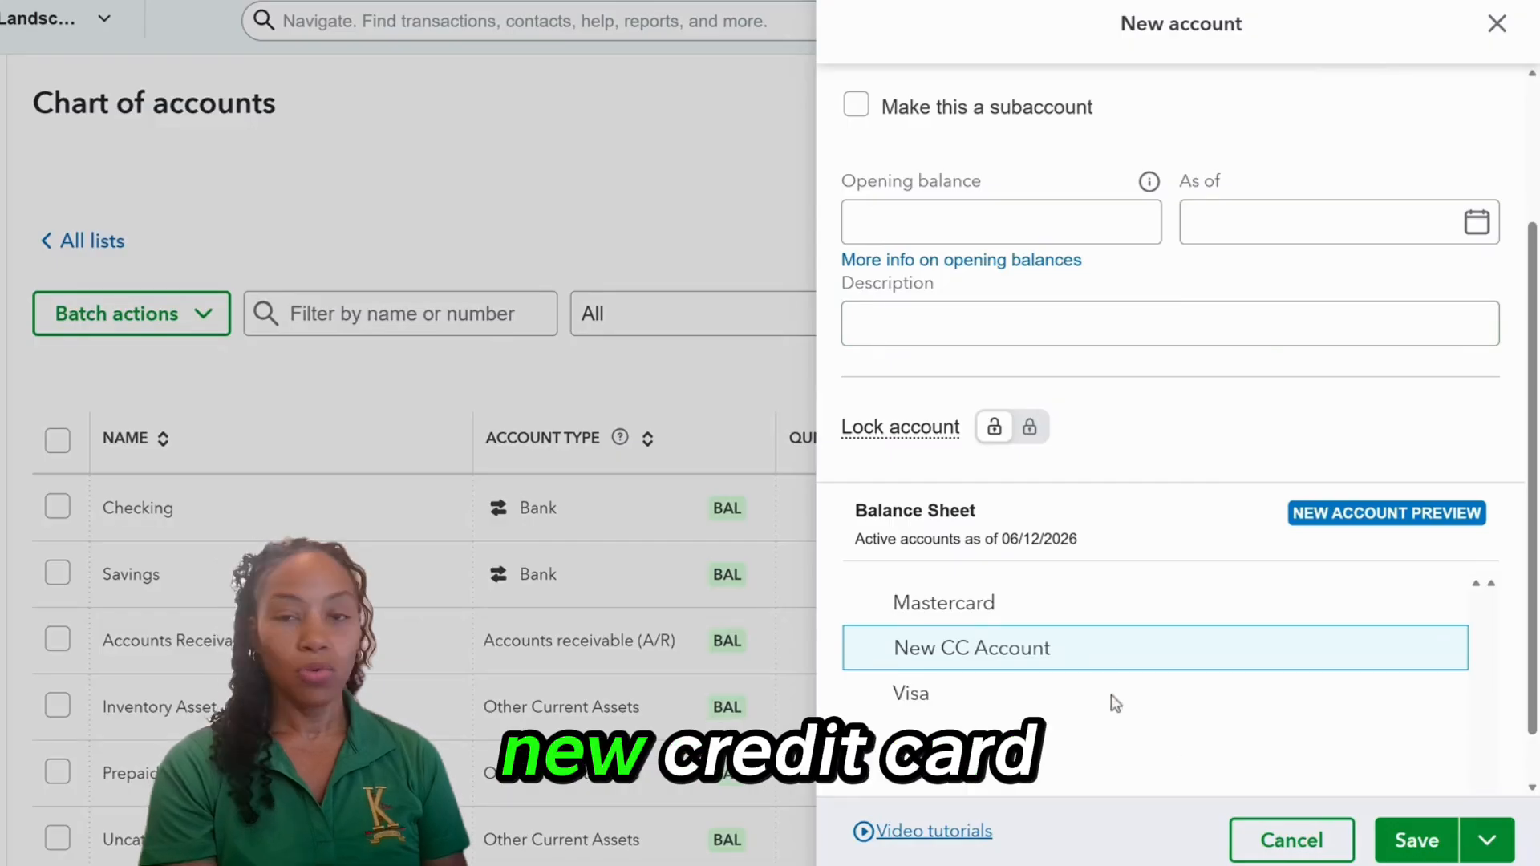
left_click(1412, 842)
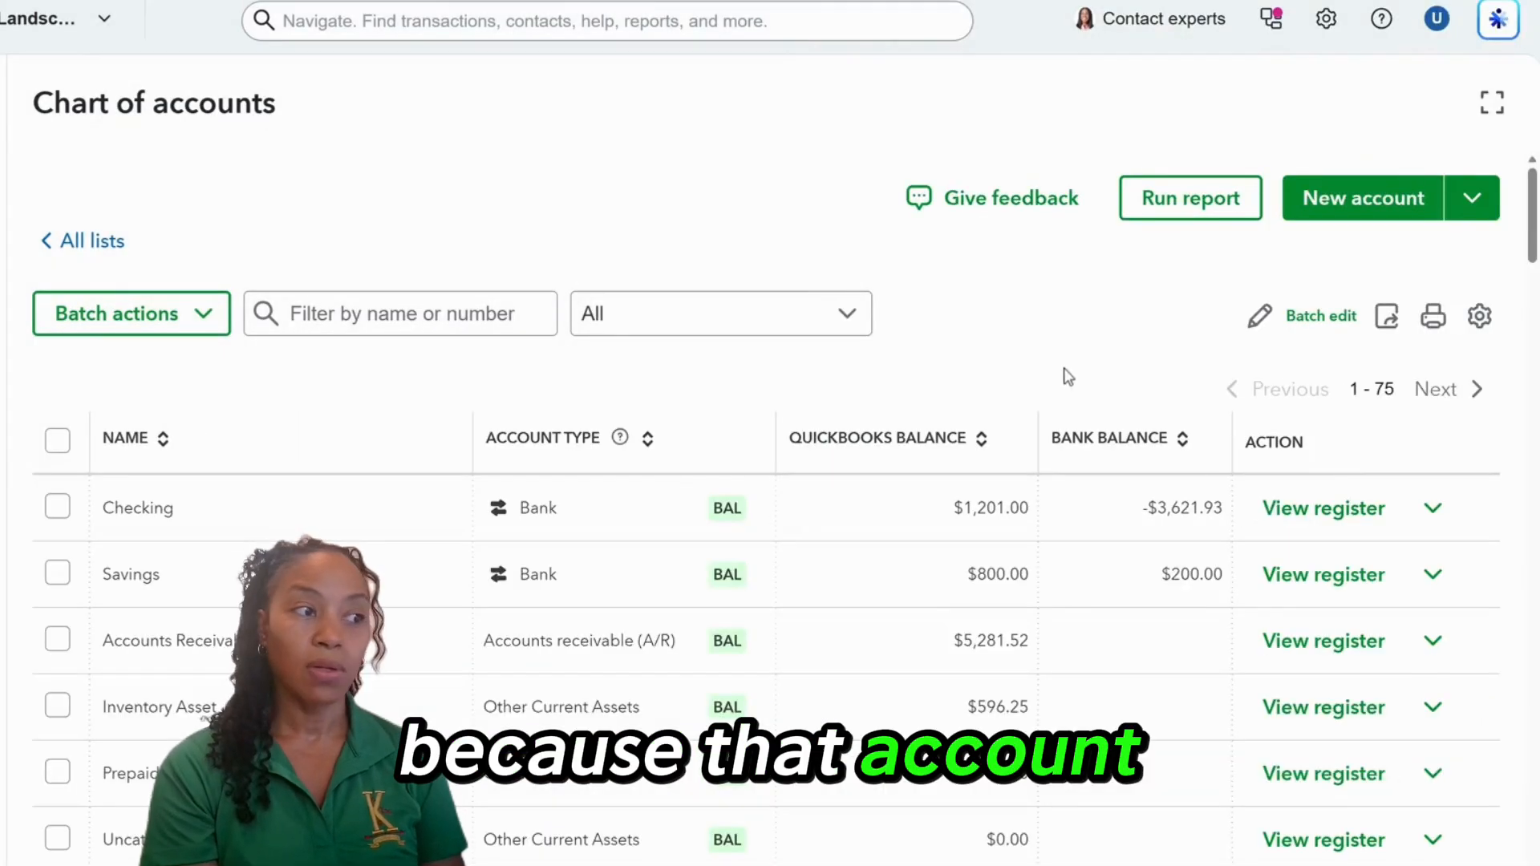
scroll(1051, 365, "down", 3)
scroll(870, 413, "down", 5)
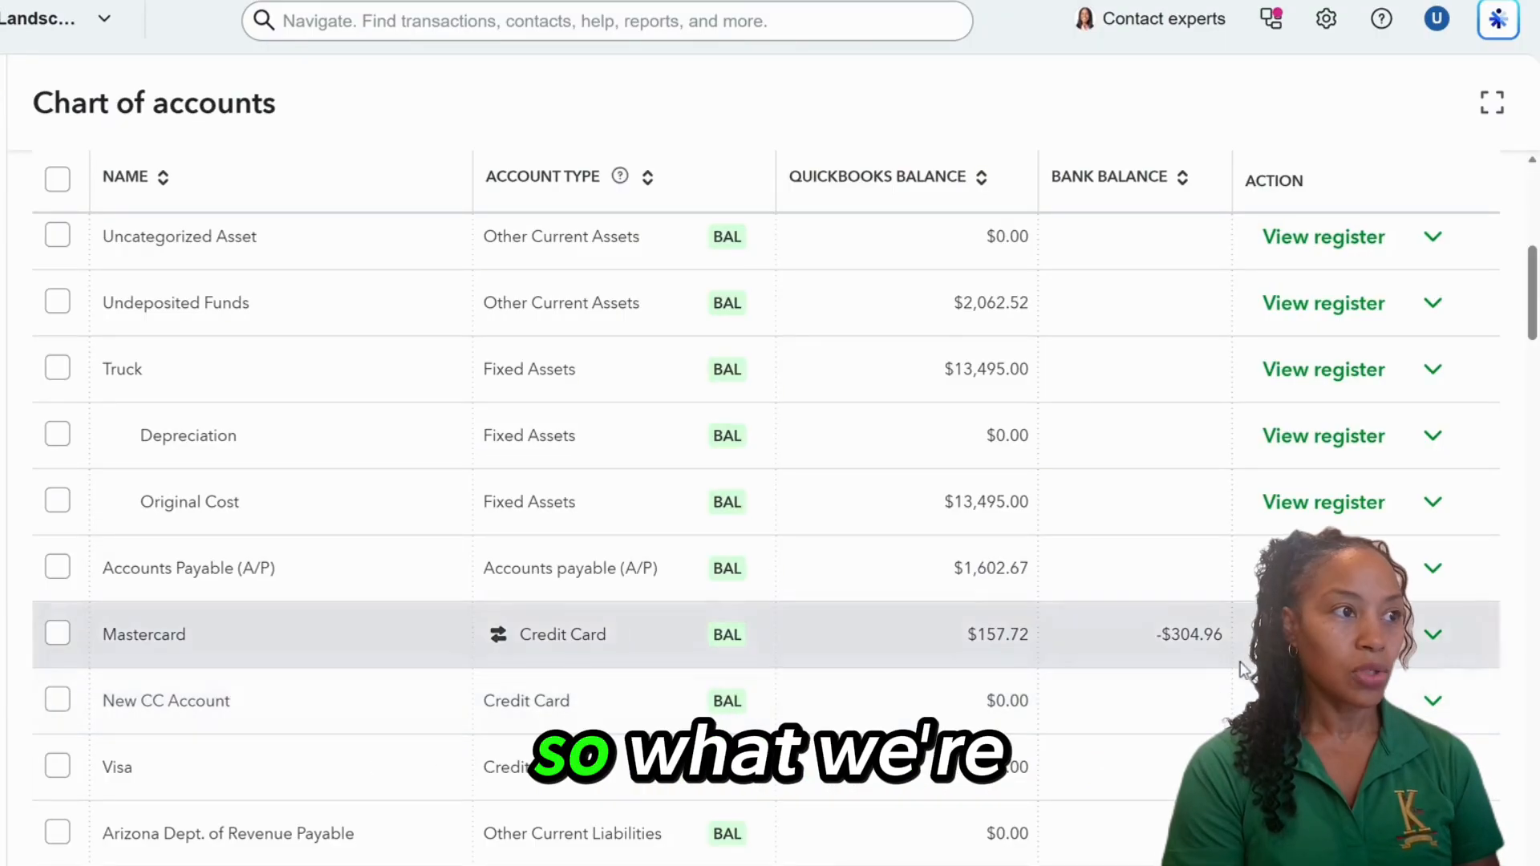
scroll(1251, 628, "up", 8)
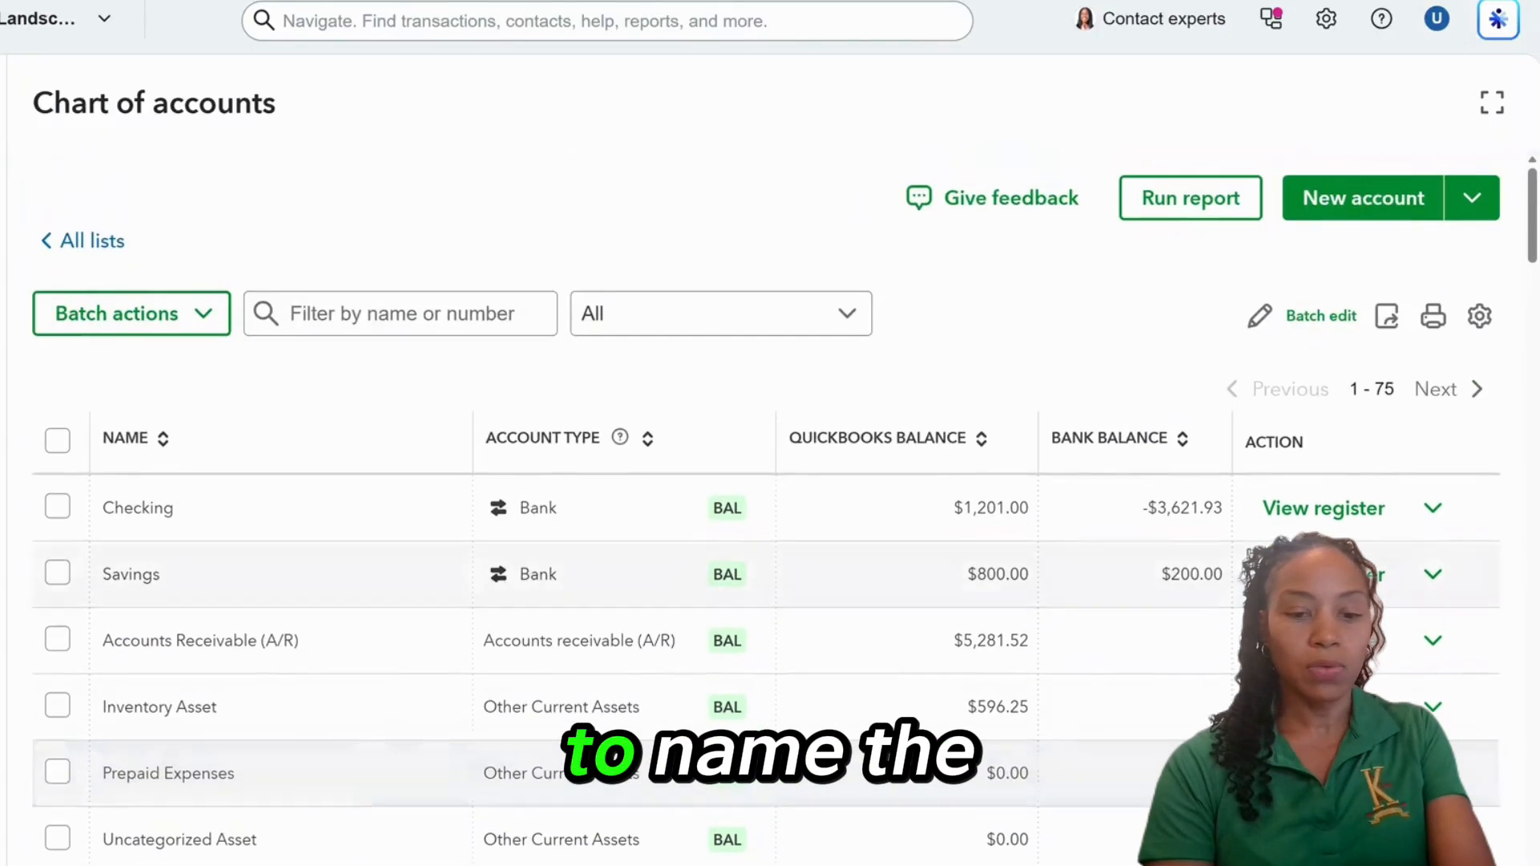
Start a new Credit Card account named 'Sub#1 for CC Account'.
left_click(1356, 198)
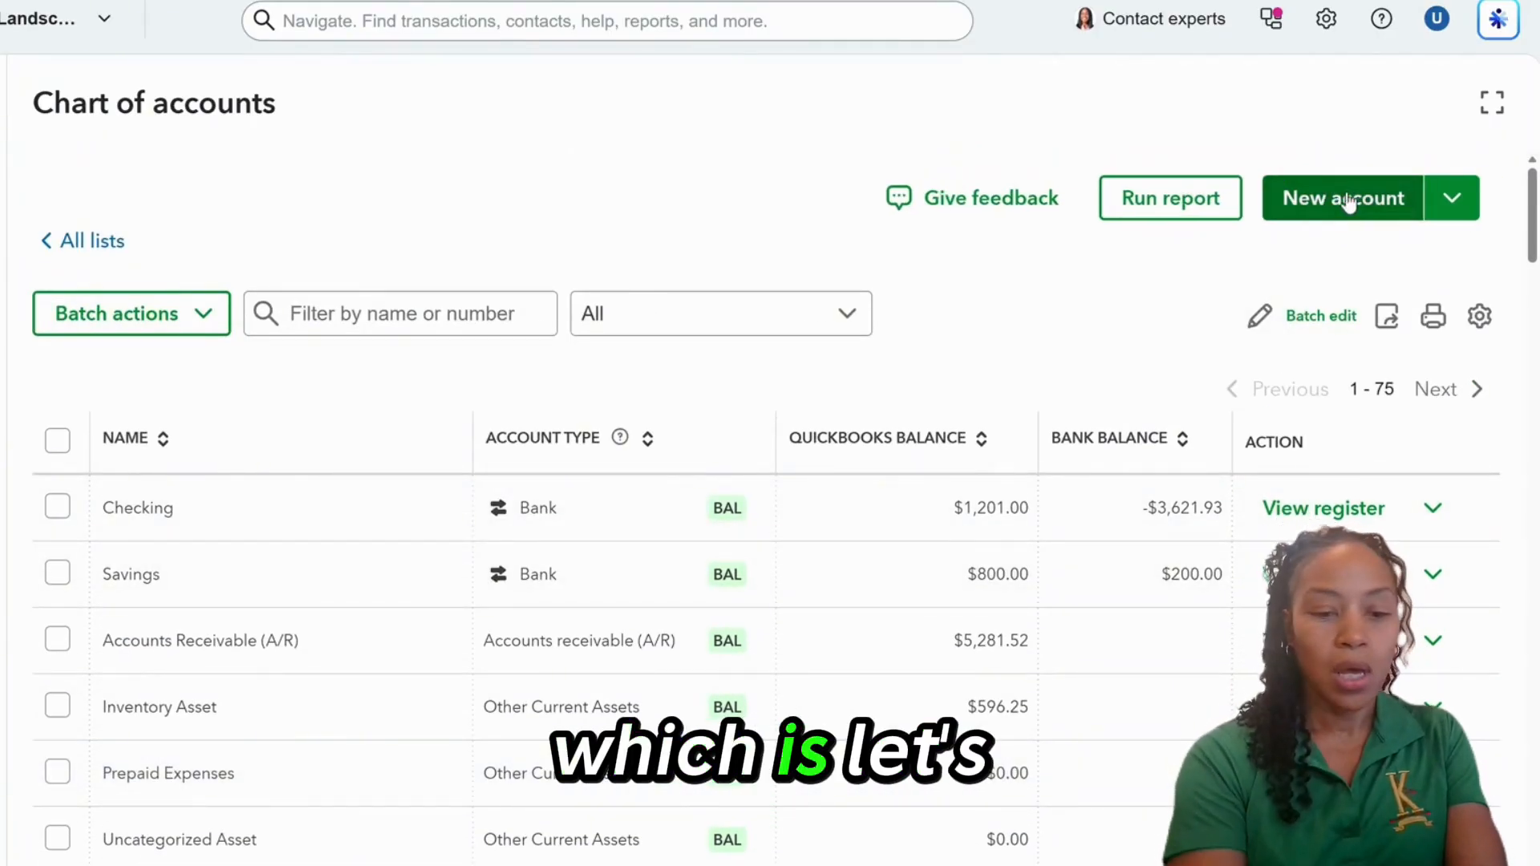
type("Sub")
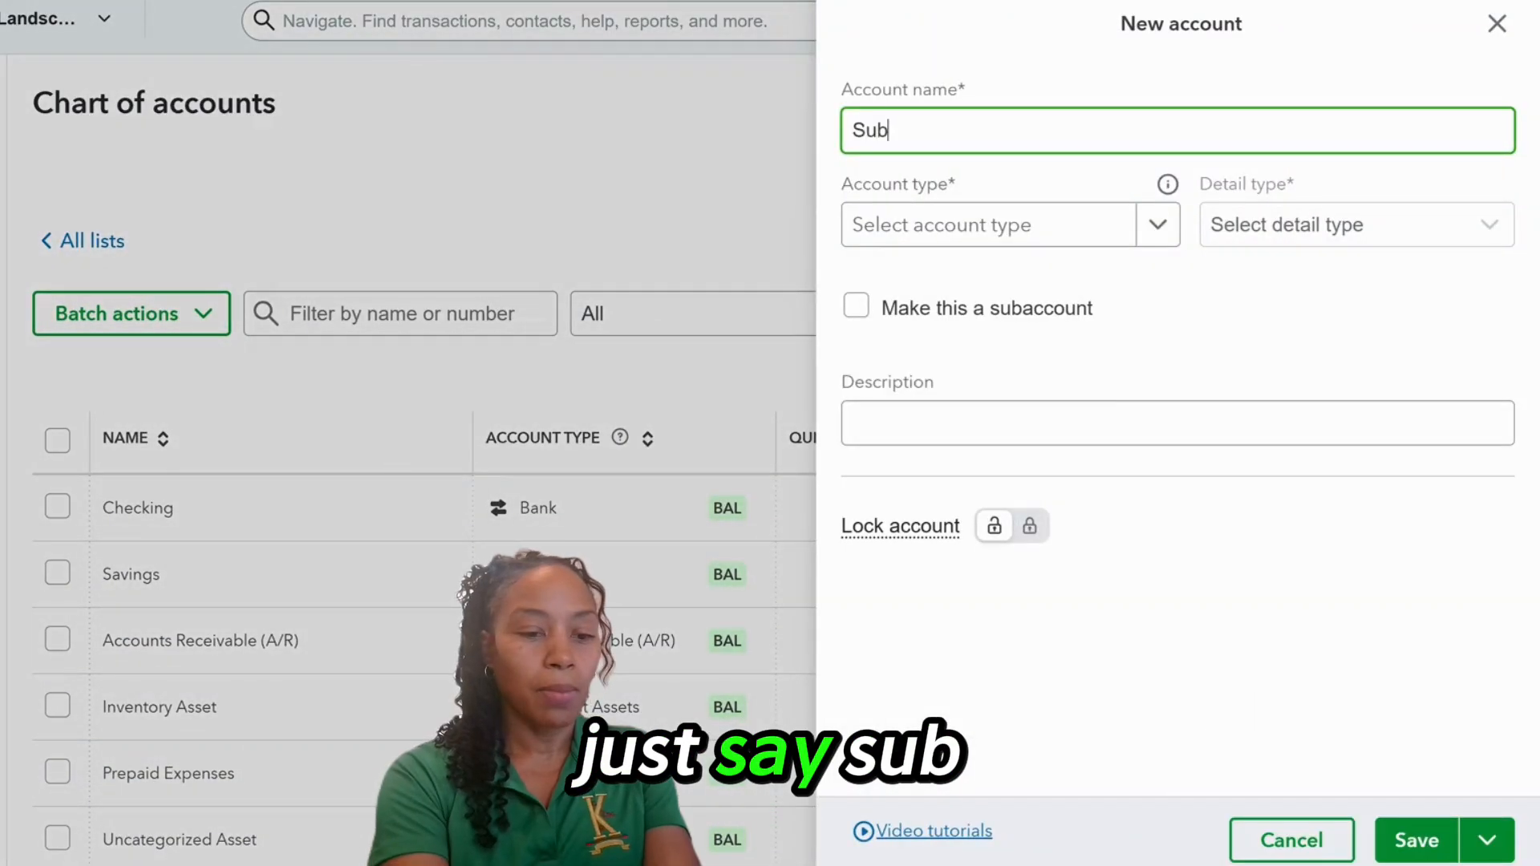
type("#")
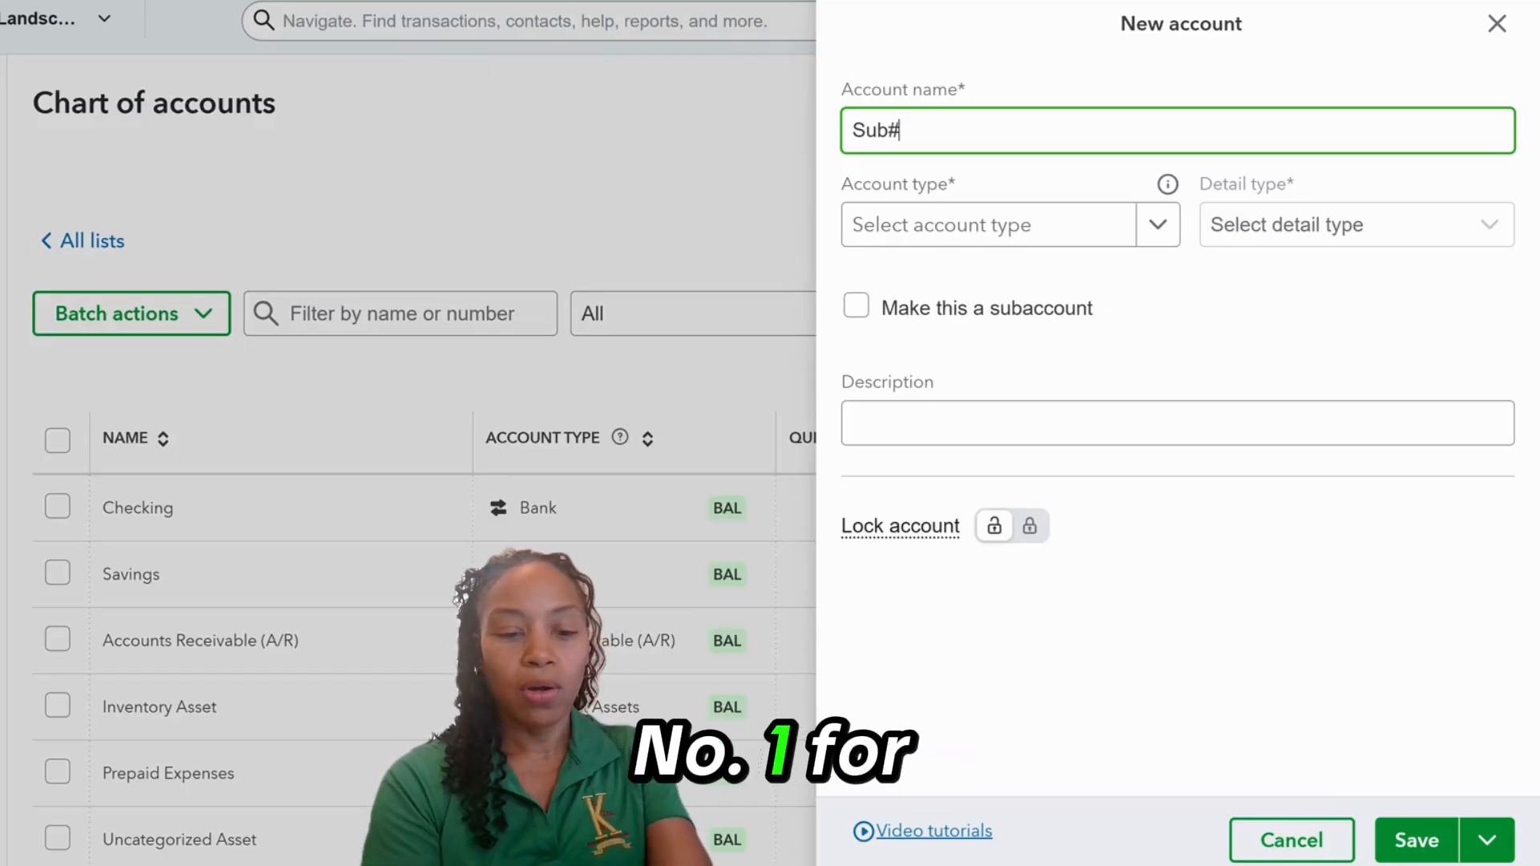
type("1 for CC Account")
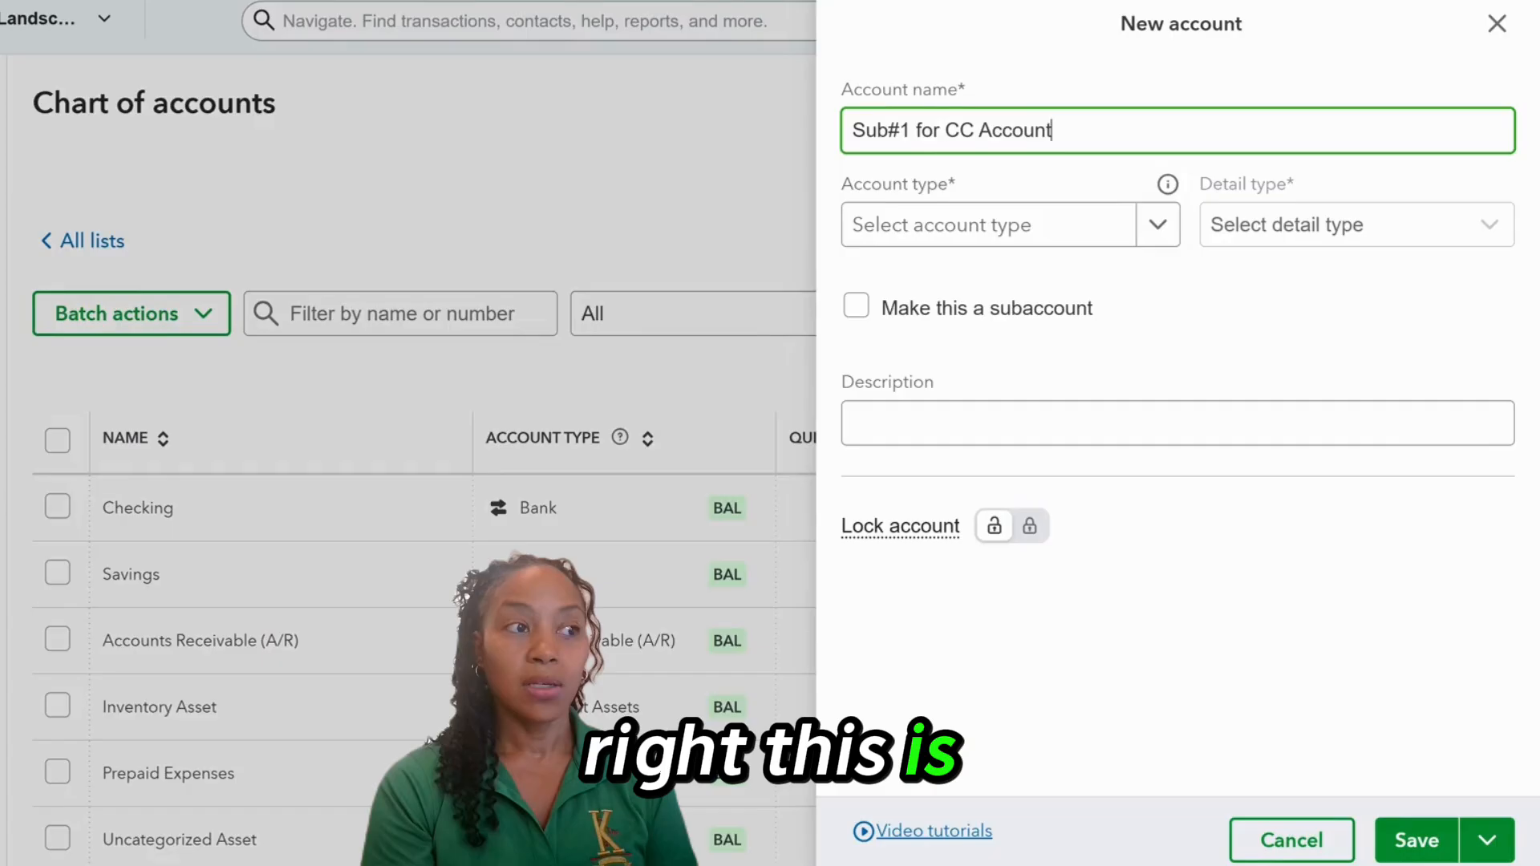
left_click(1158, 225)
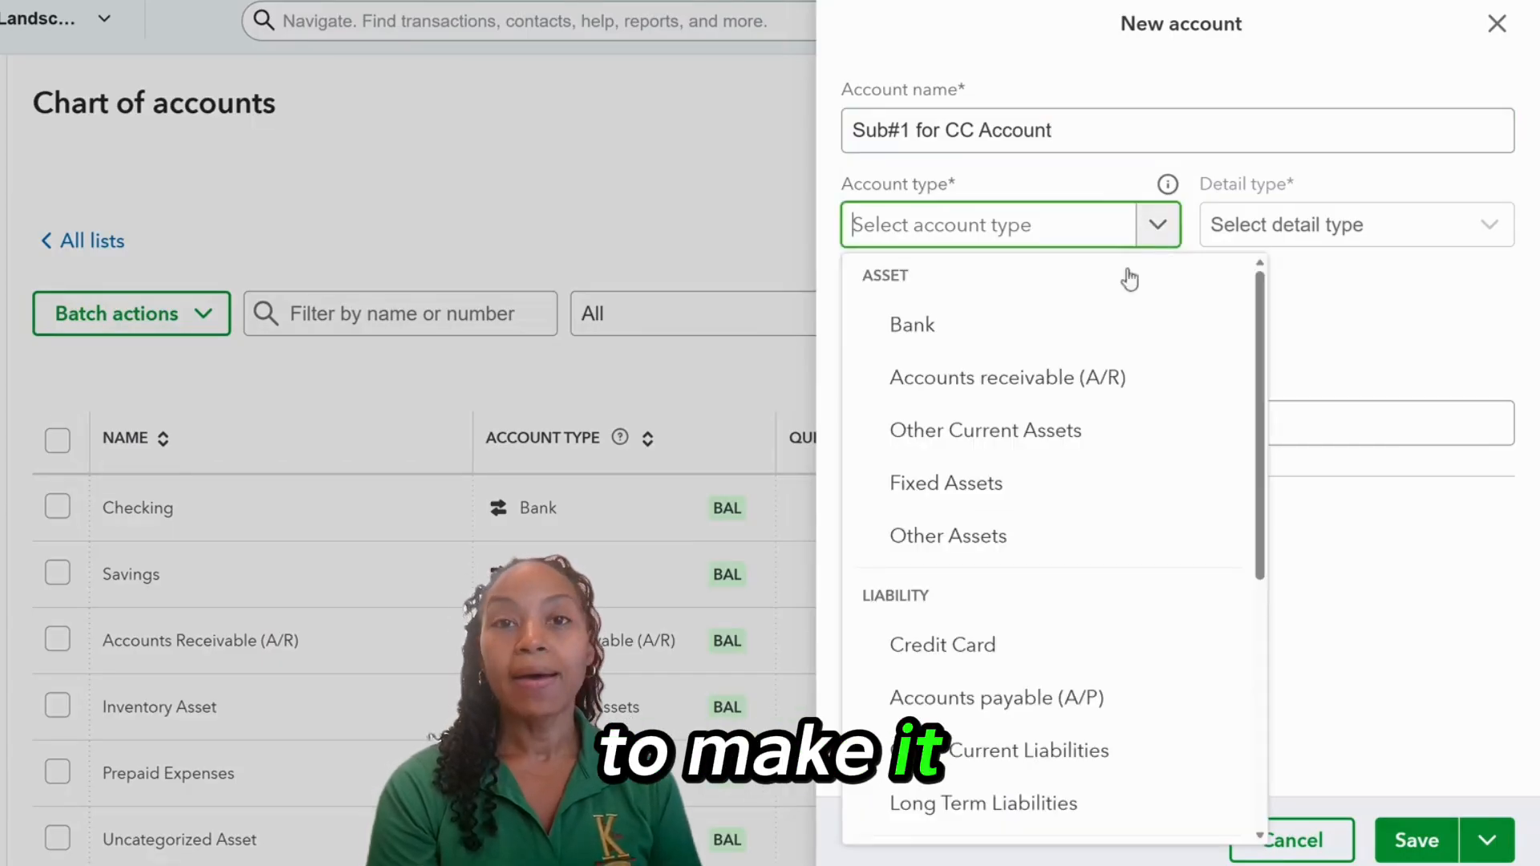
scroll(1007, 436, "down", 2)
left_click(1004, 445)
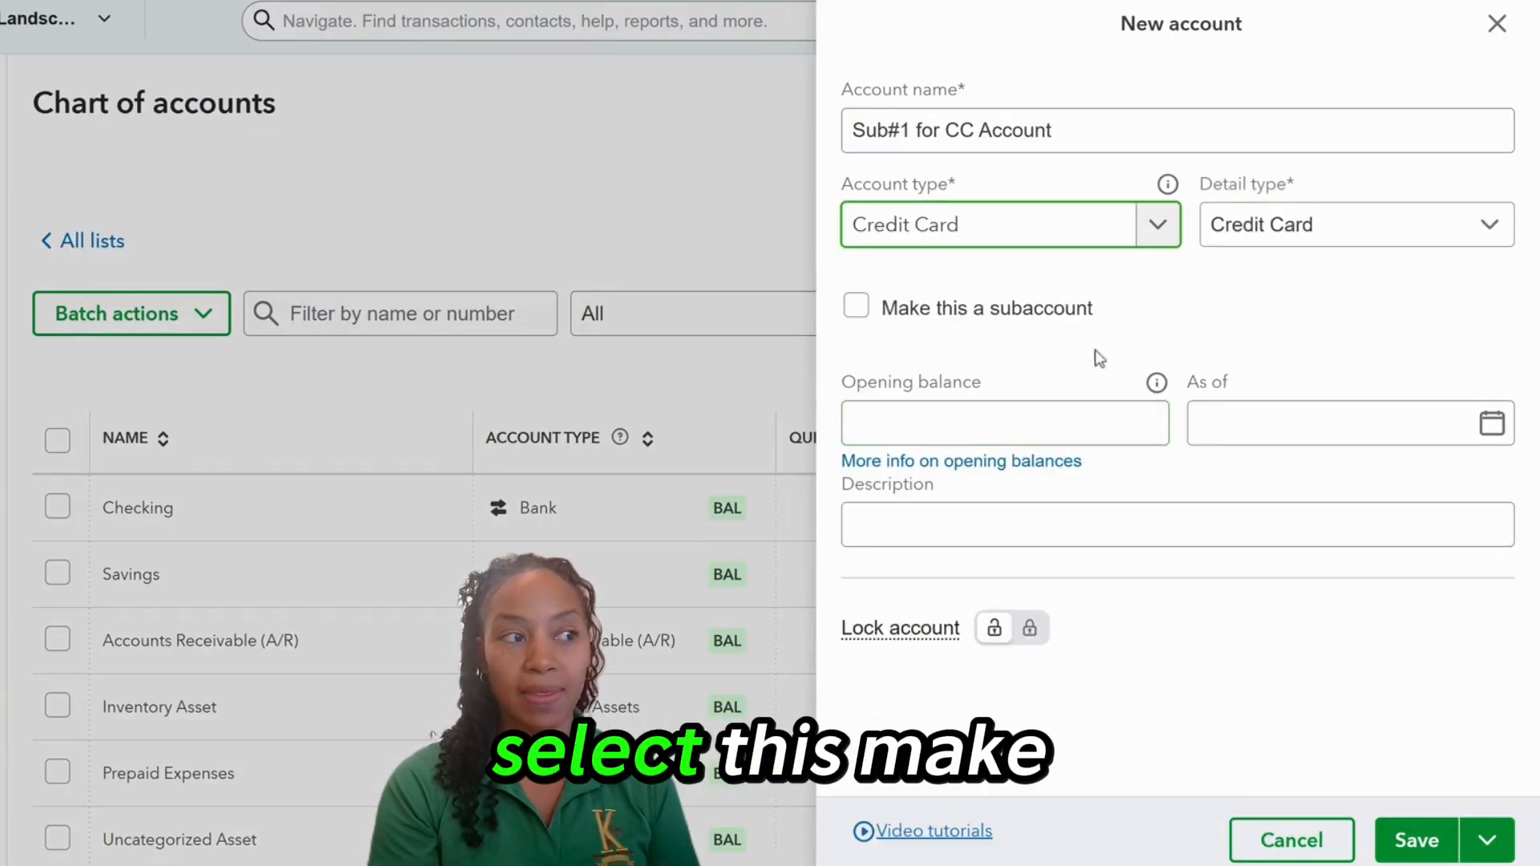
scroll(1188, 307, "down", 1)
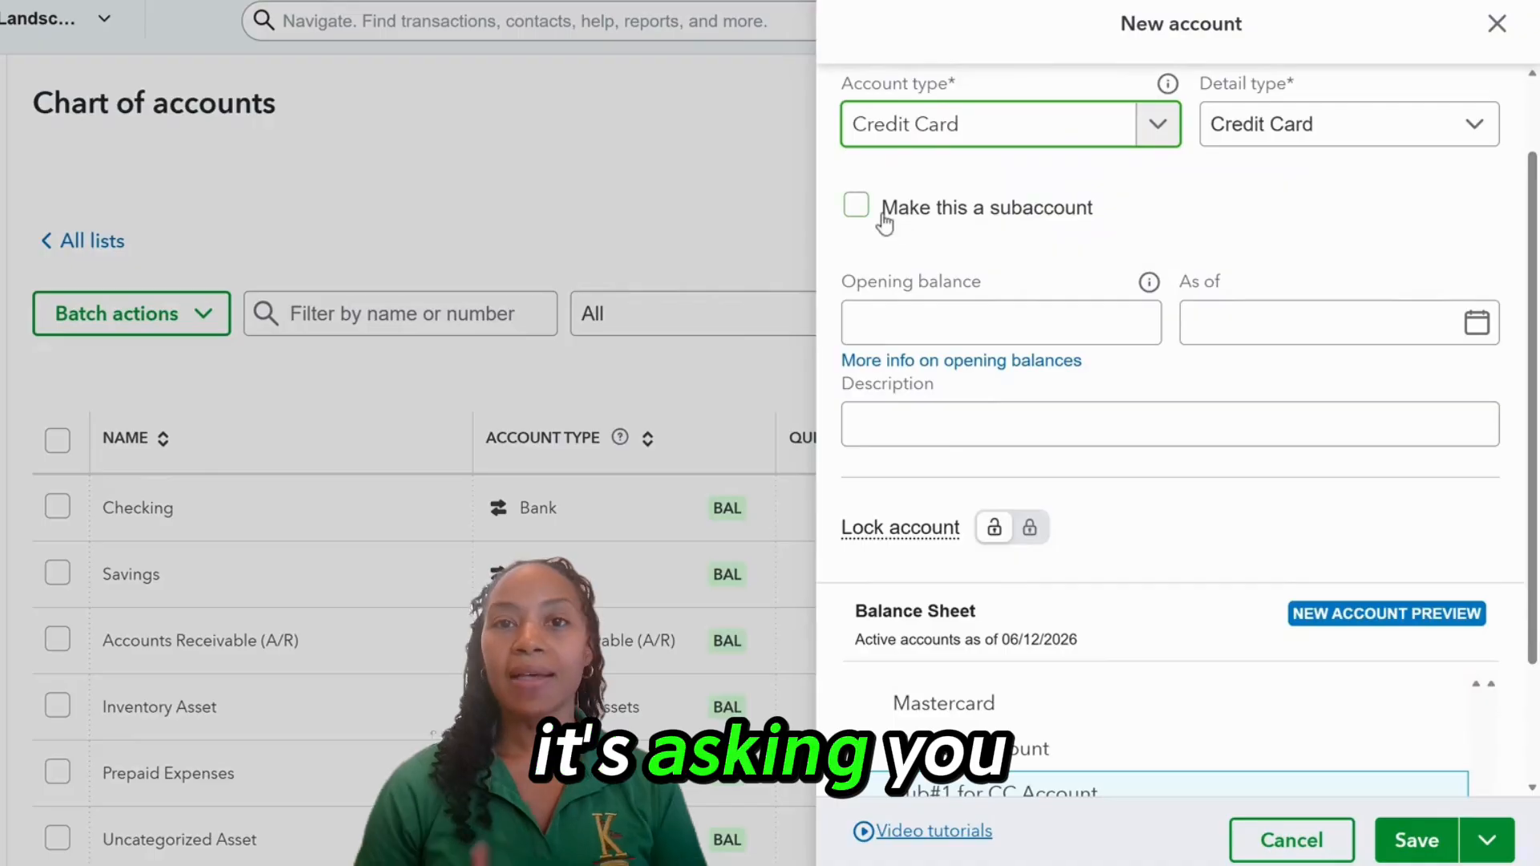
Make it a subaccount of New CC Account and save, leaving the parent unlocked.
left_click(856, 206)
scroll(1025, 353, "up", 1)
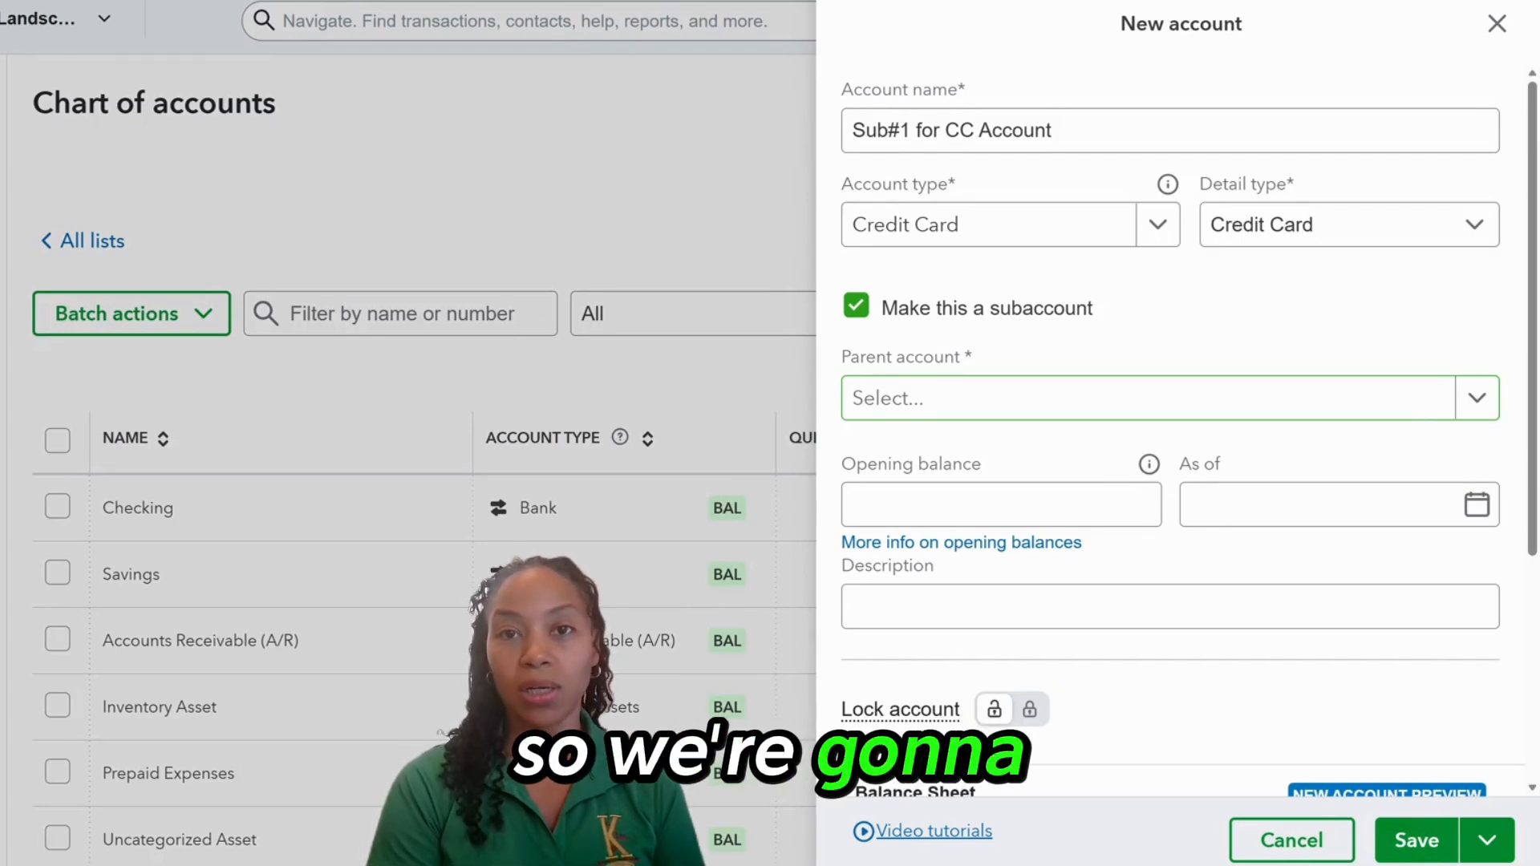
left_click(1477, 398)
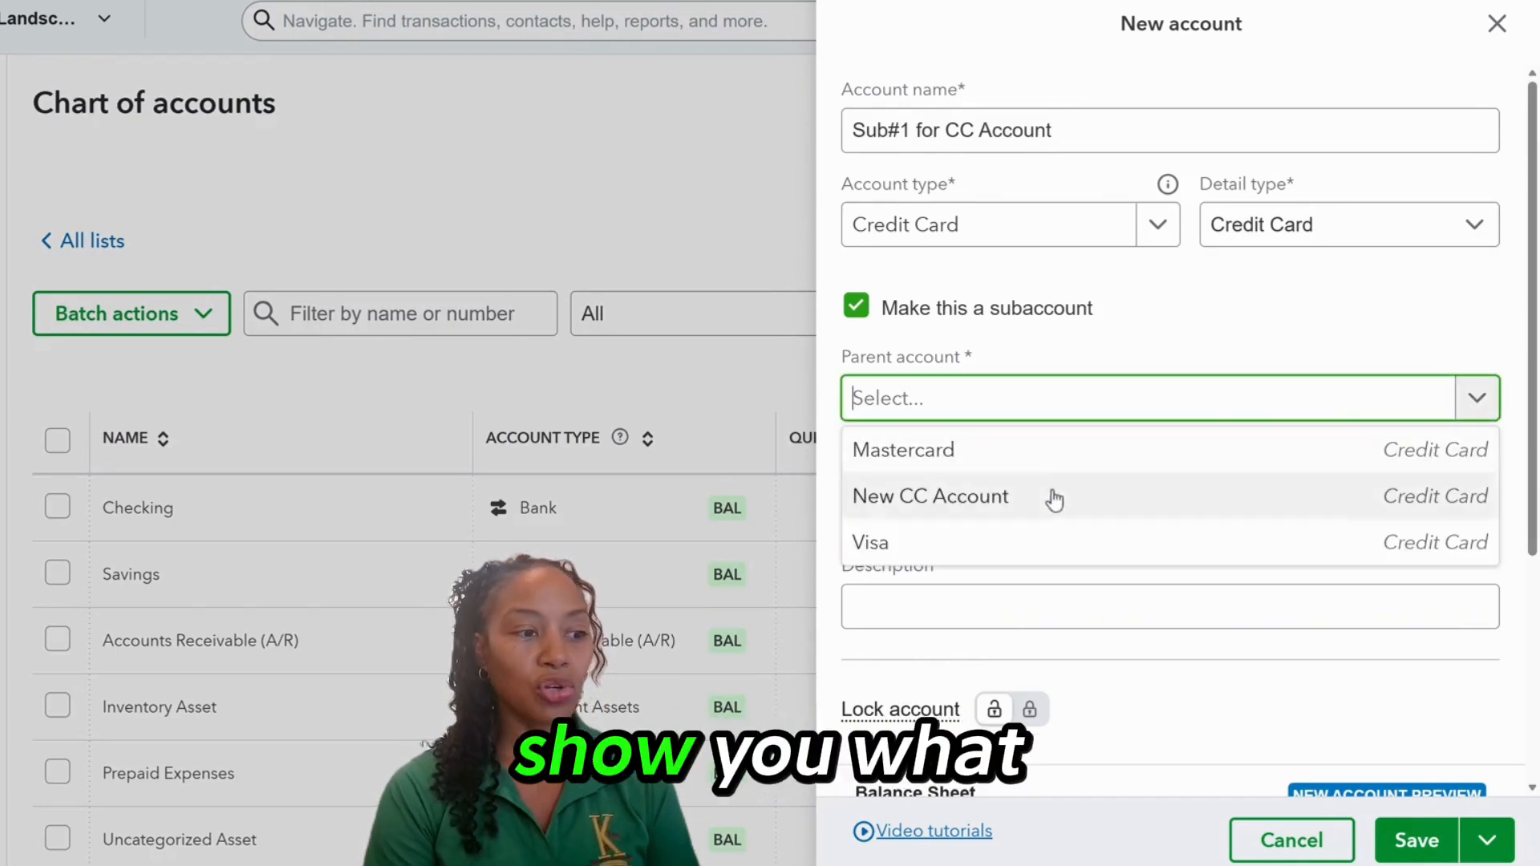
left_click(962, 499)
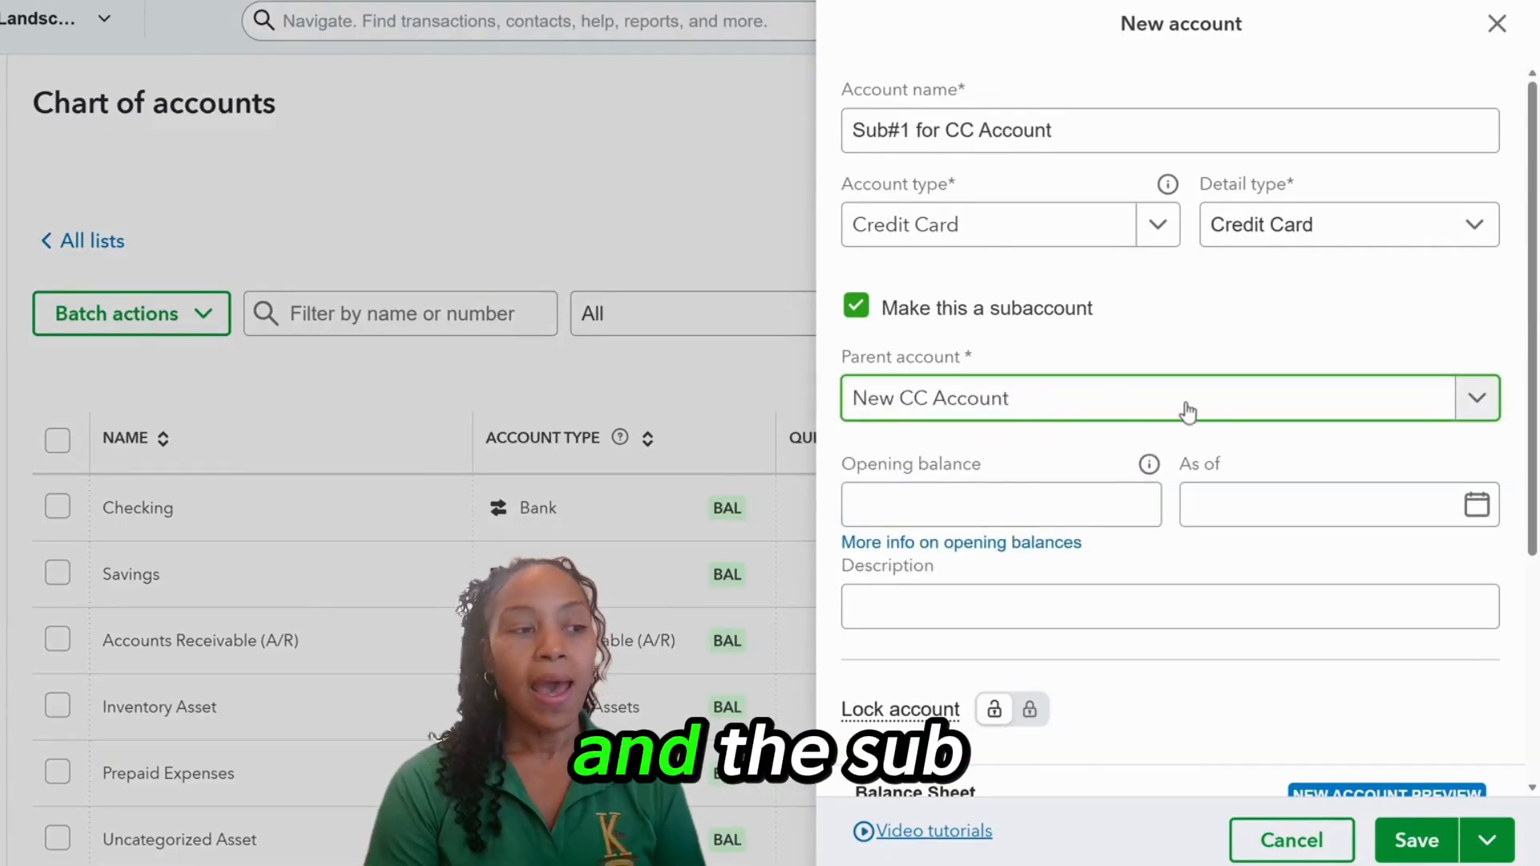
scroll(1192, 413, "down", 5)
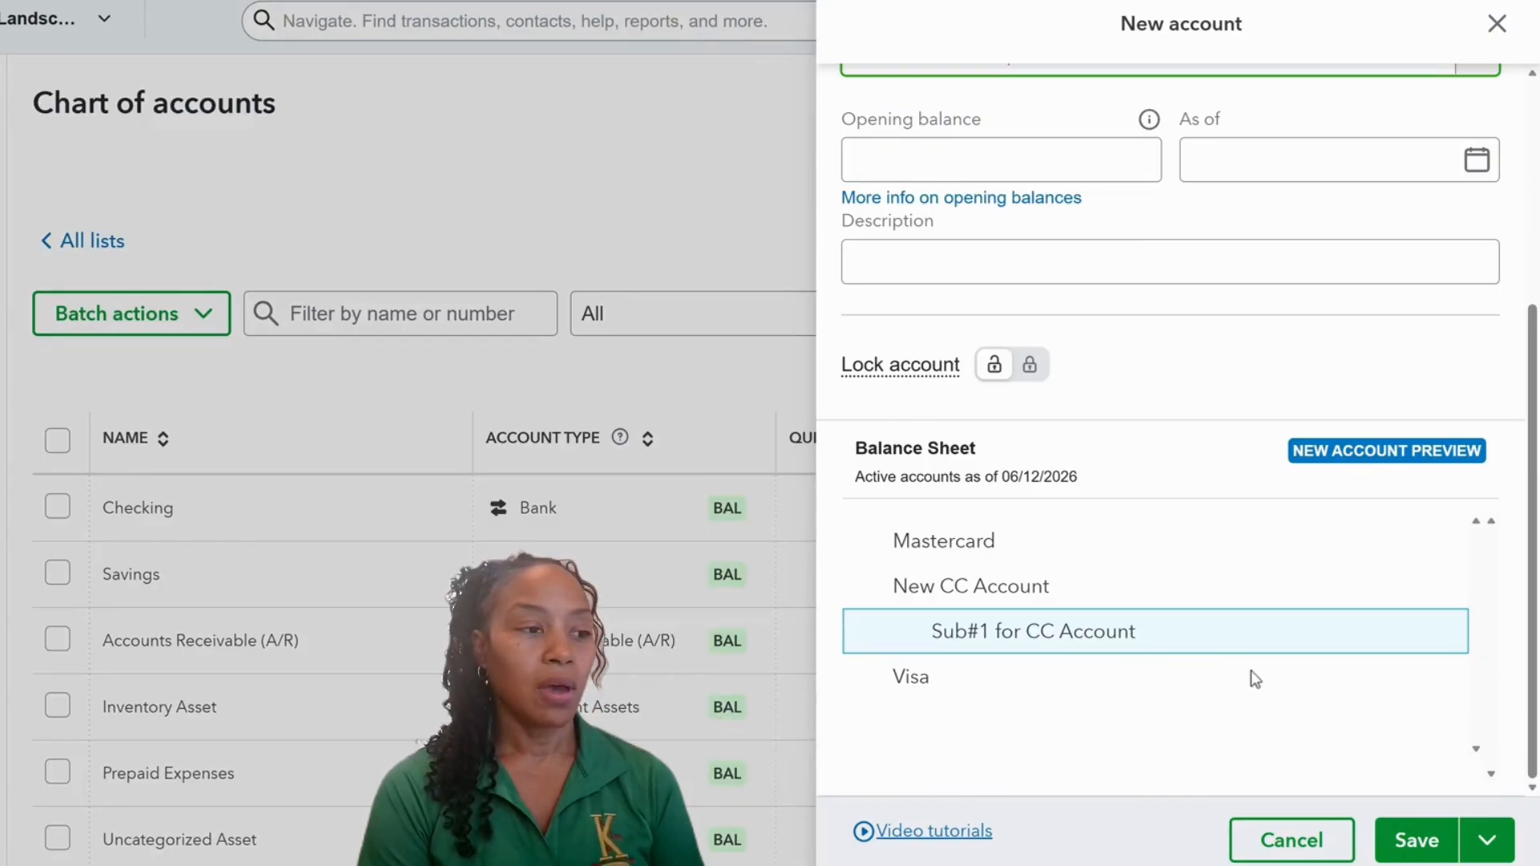
left_click(1417, 844)
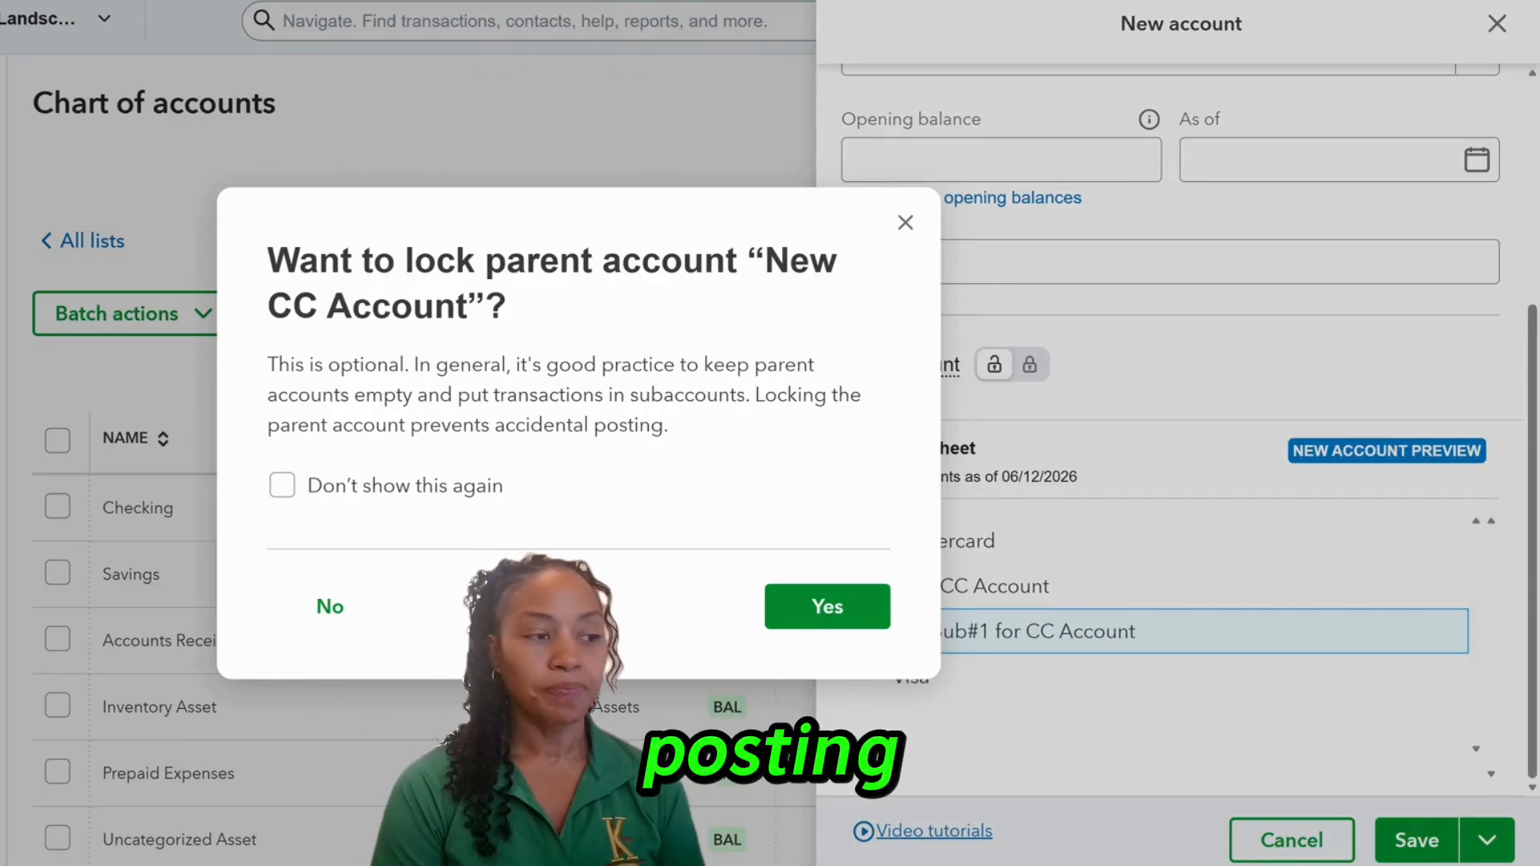
left_click(330, 608)
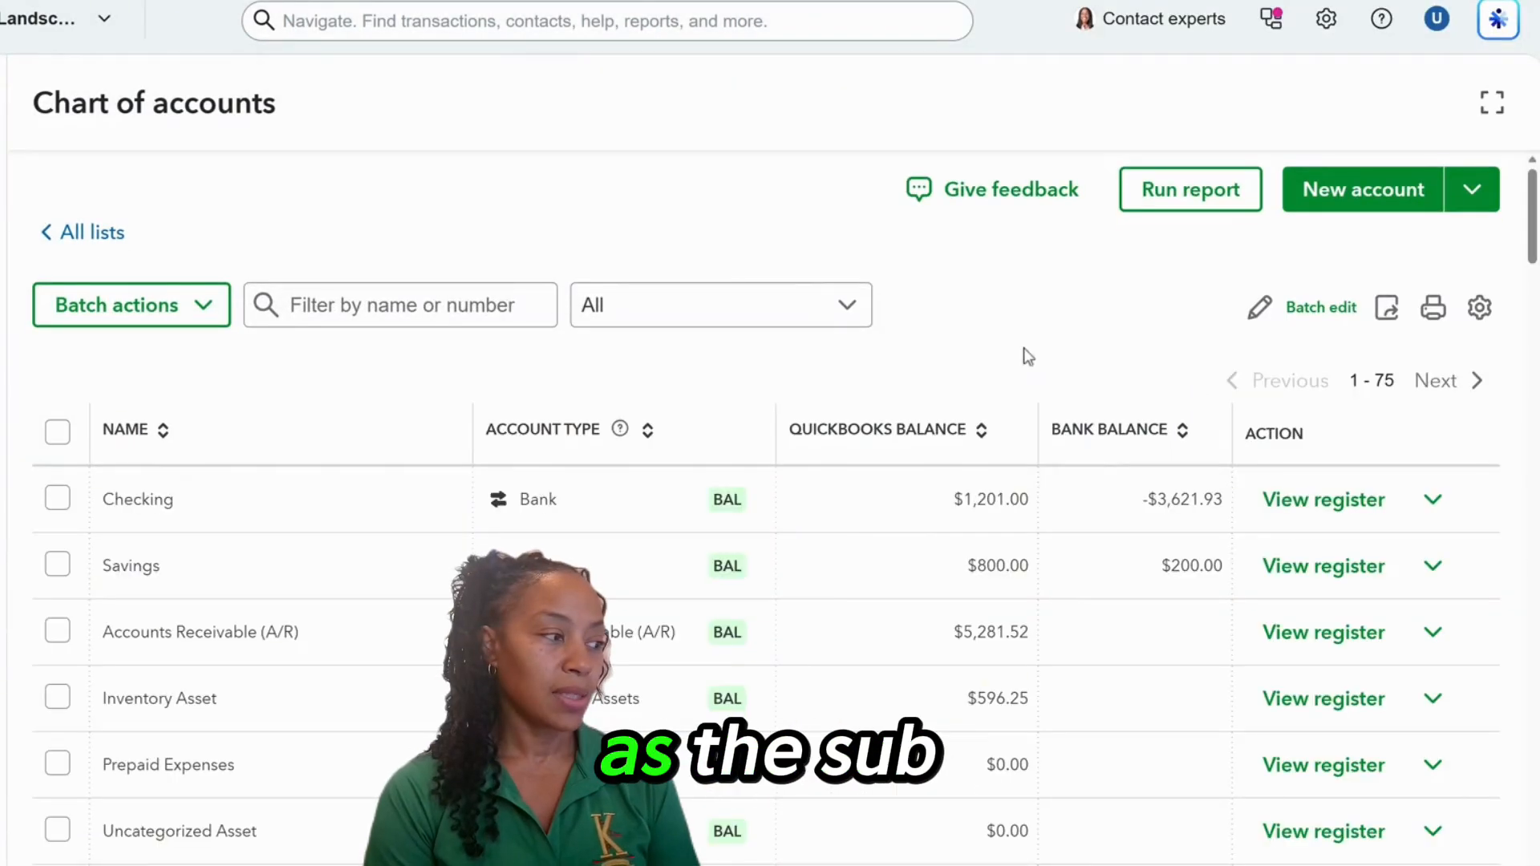
scroll(987, 329, "down", 6)
scroll(662, 424, "down", 3)
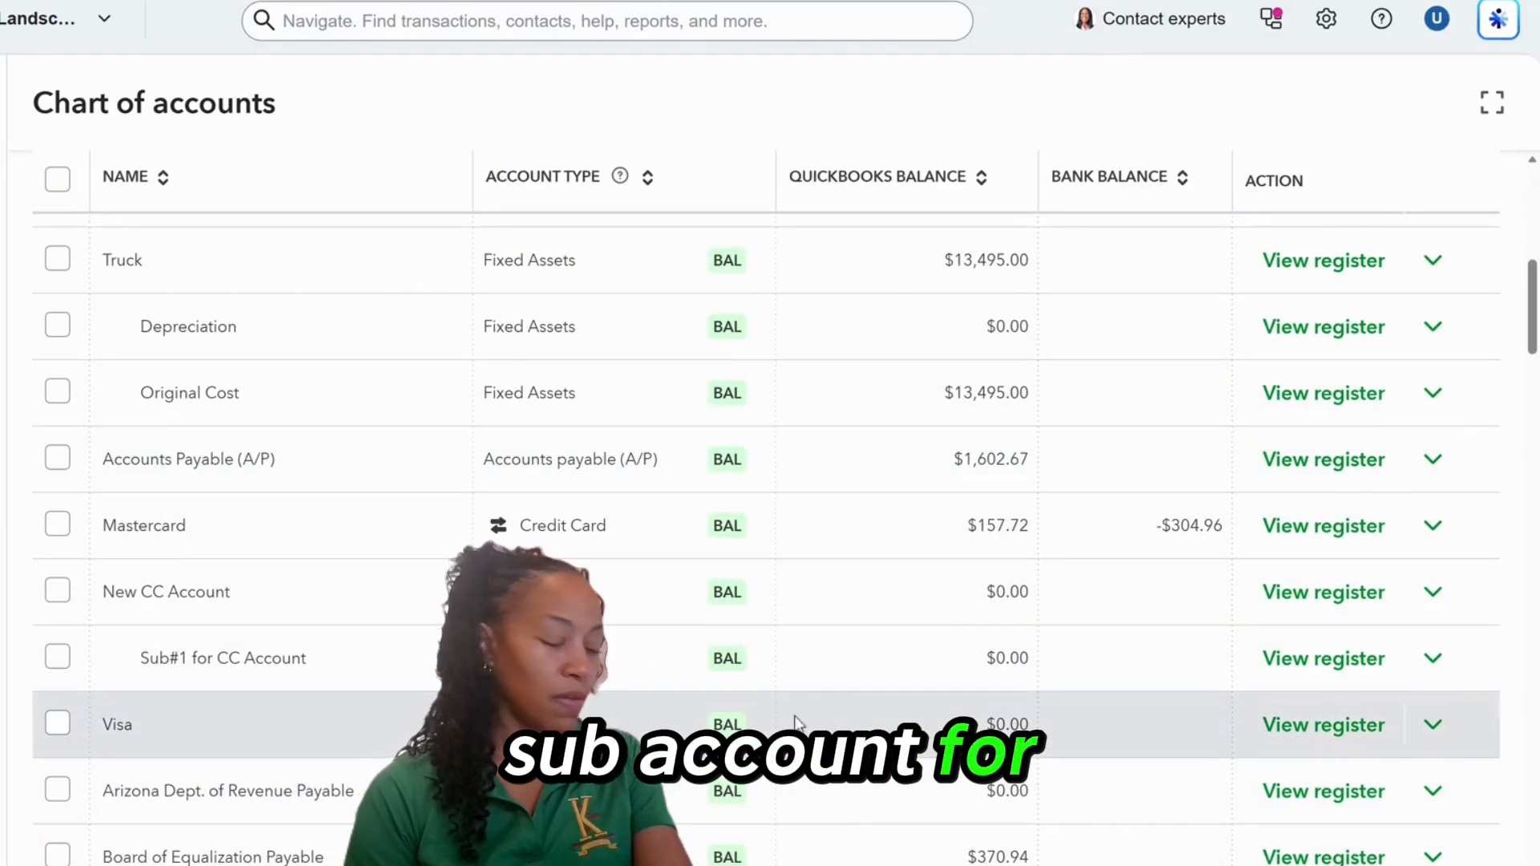
scroll(994, 618, "up", 9)
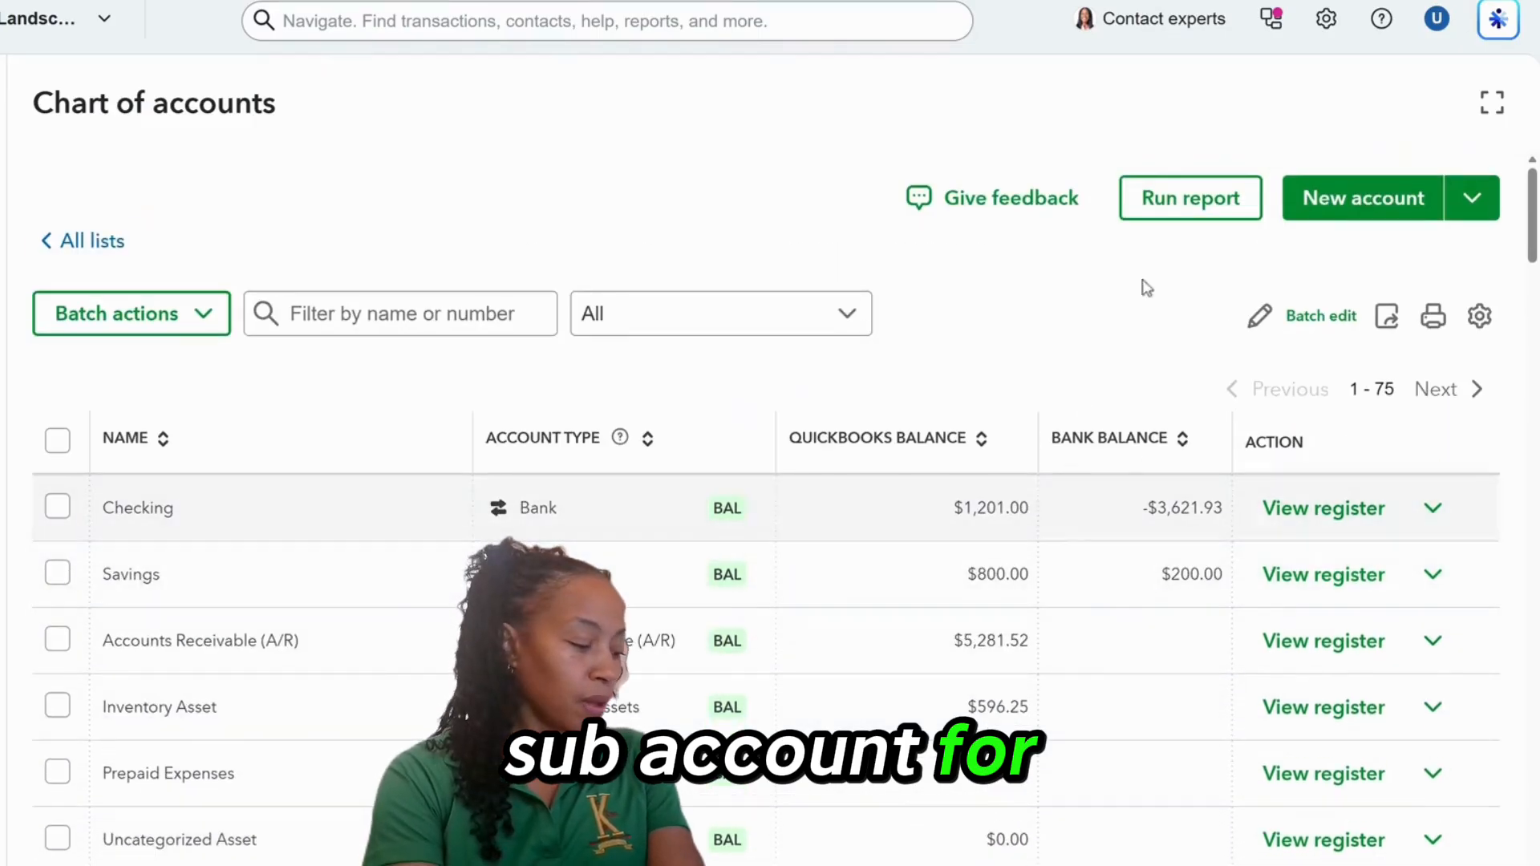
Start a new Credit Card account named 'Sub#2 for CC Account'.
left_click(1356, 201)
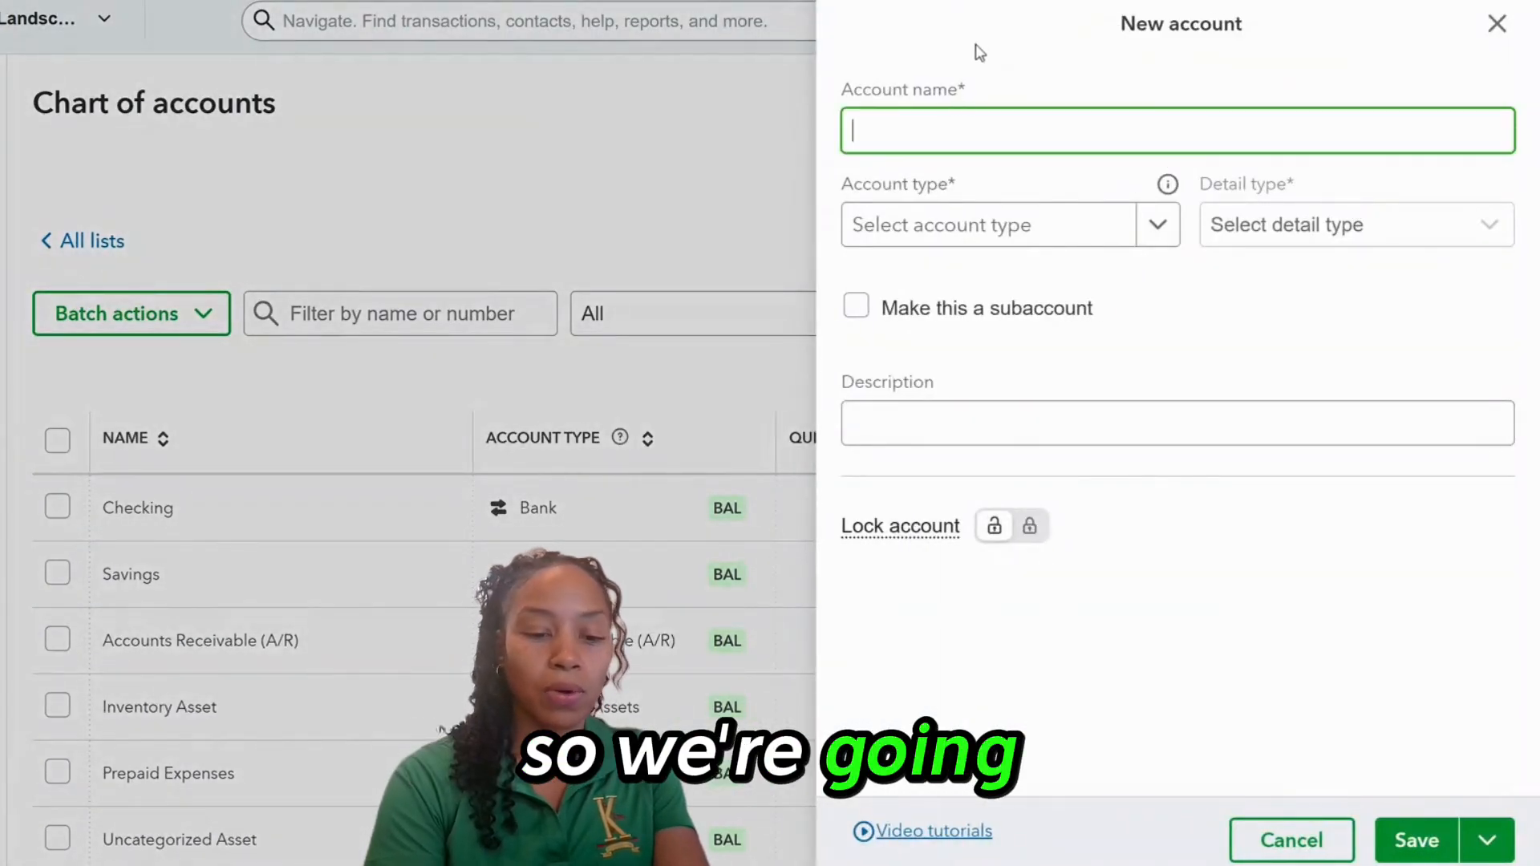
type("S")
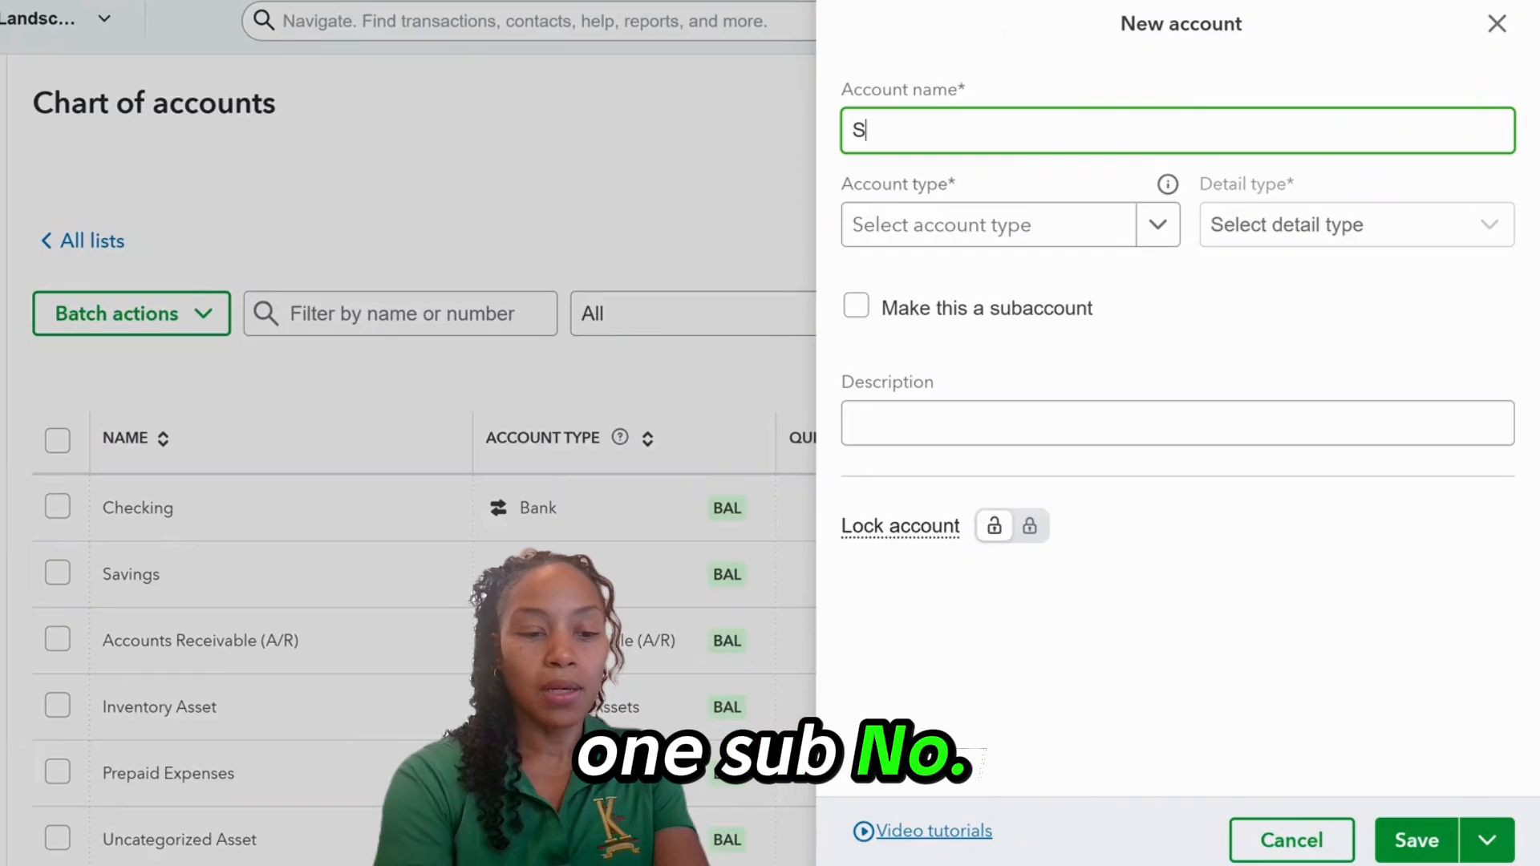
type("ub")
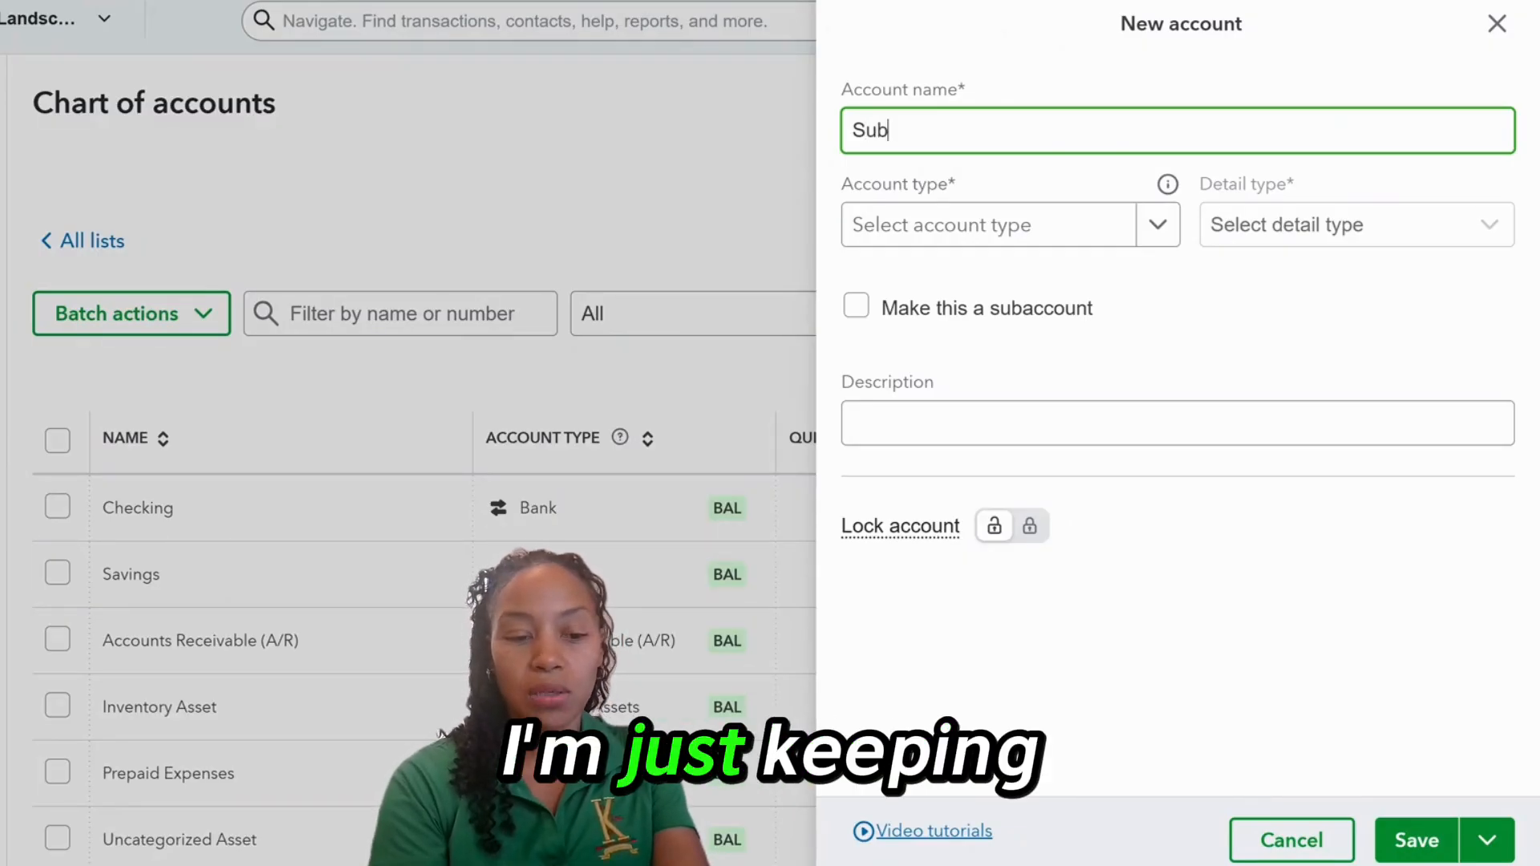
type("Sub@")
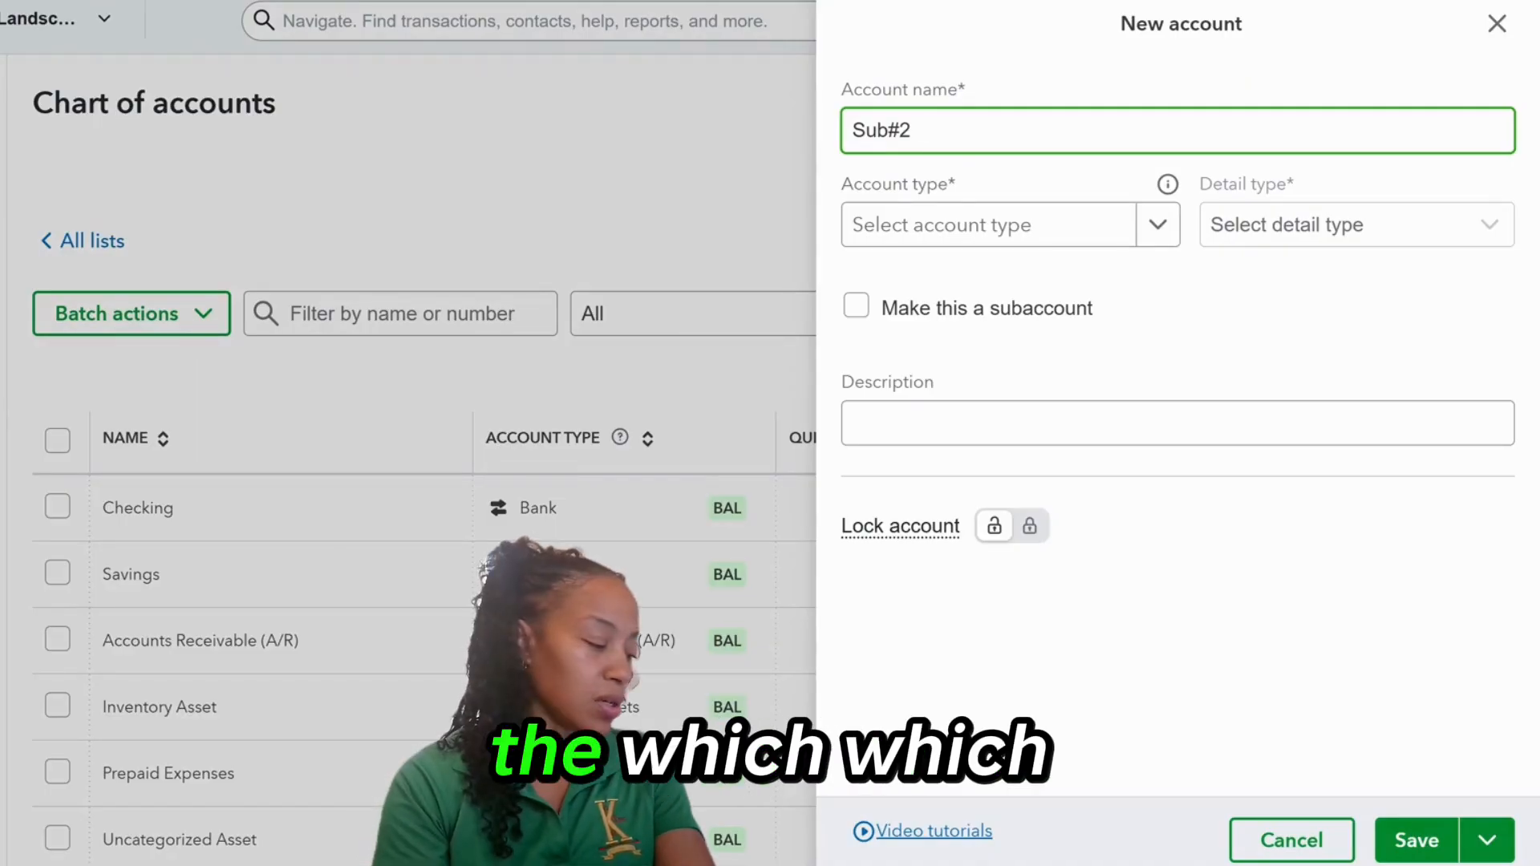
type("fo")
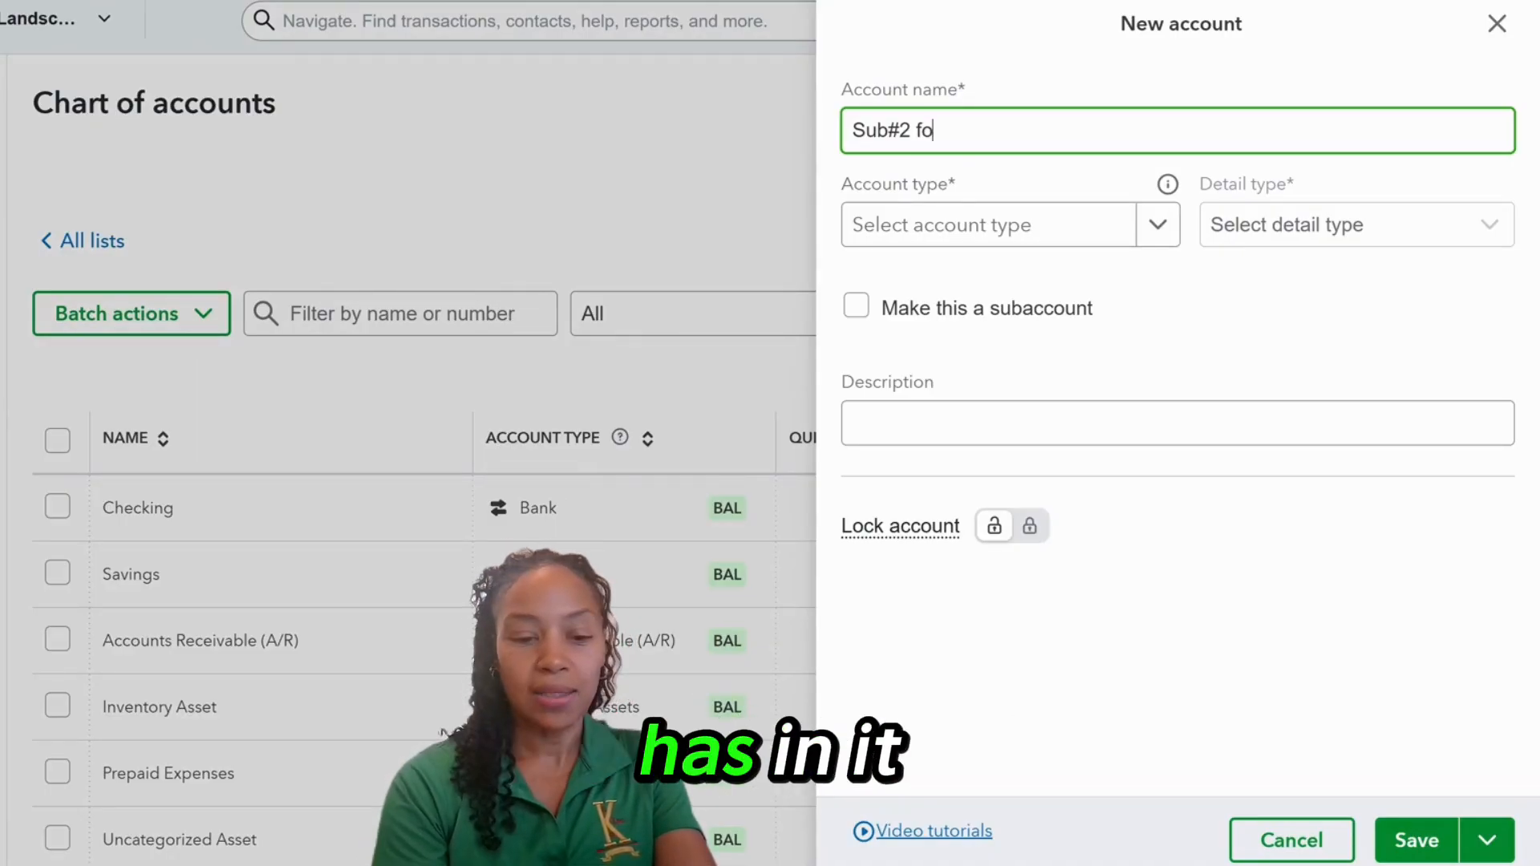
type("r CC ")
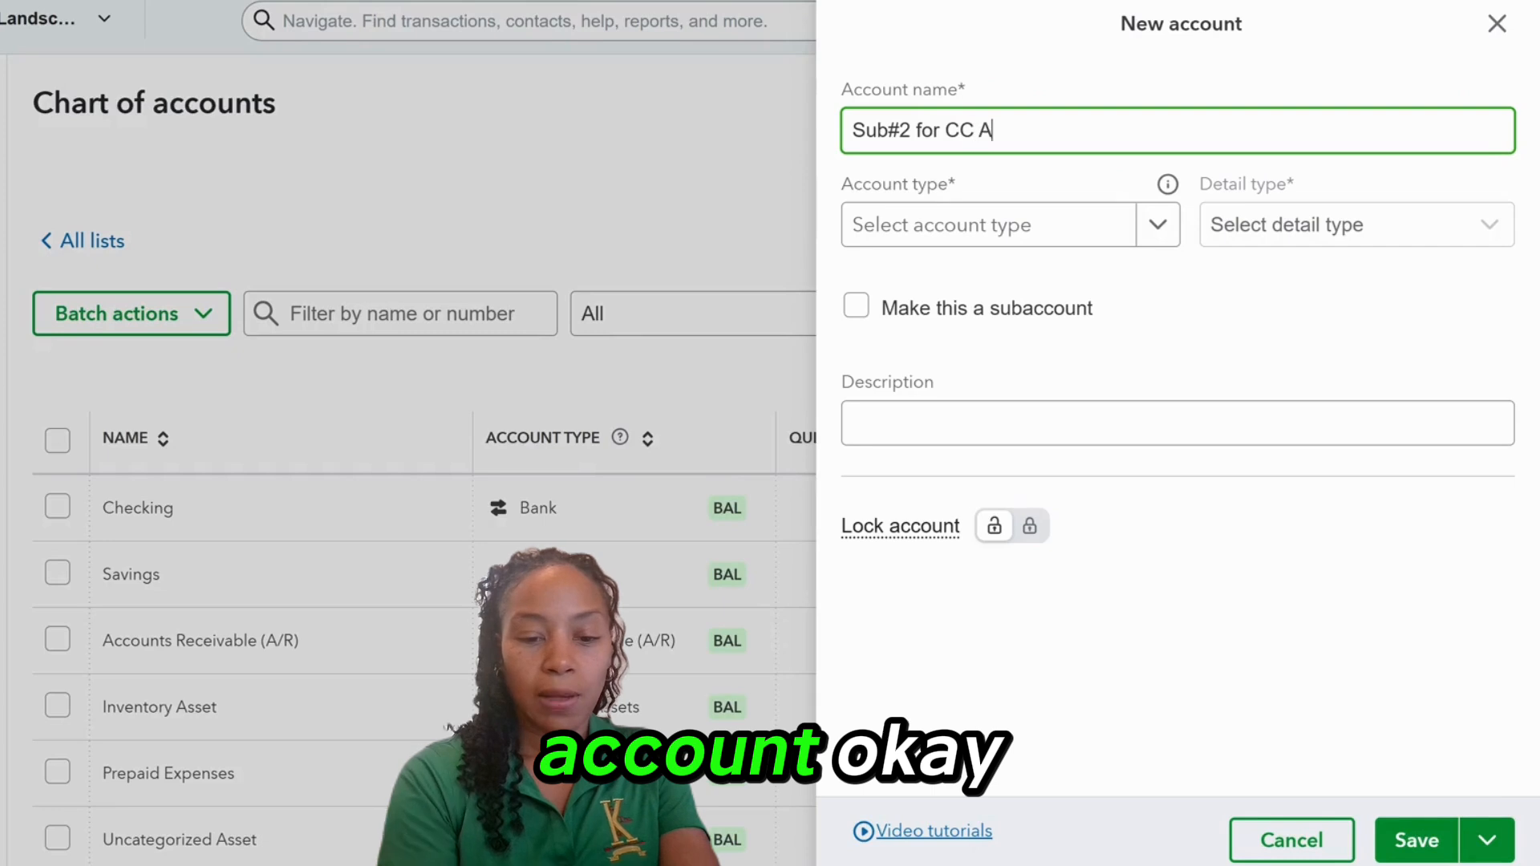
type("Account")
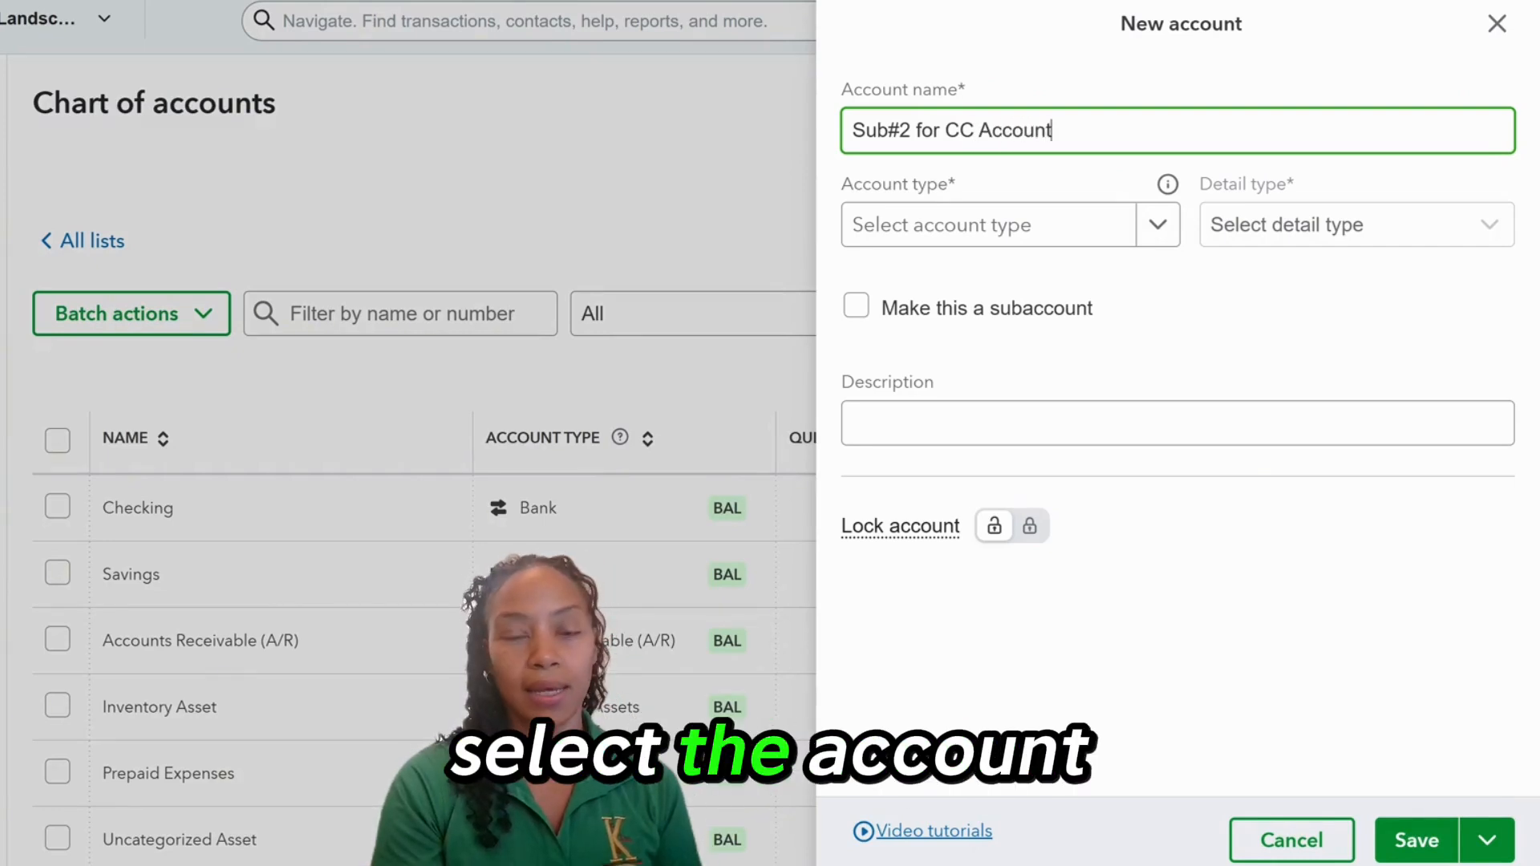
key("Tab")
left_click(1158, 225)
left_click(1017, 546)
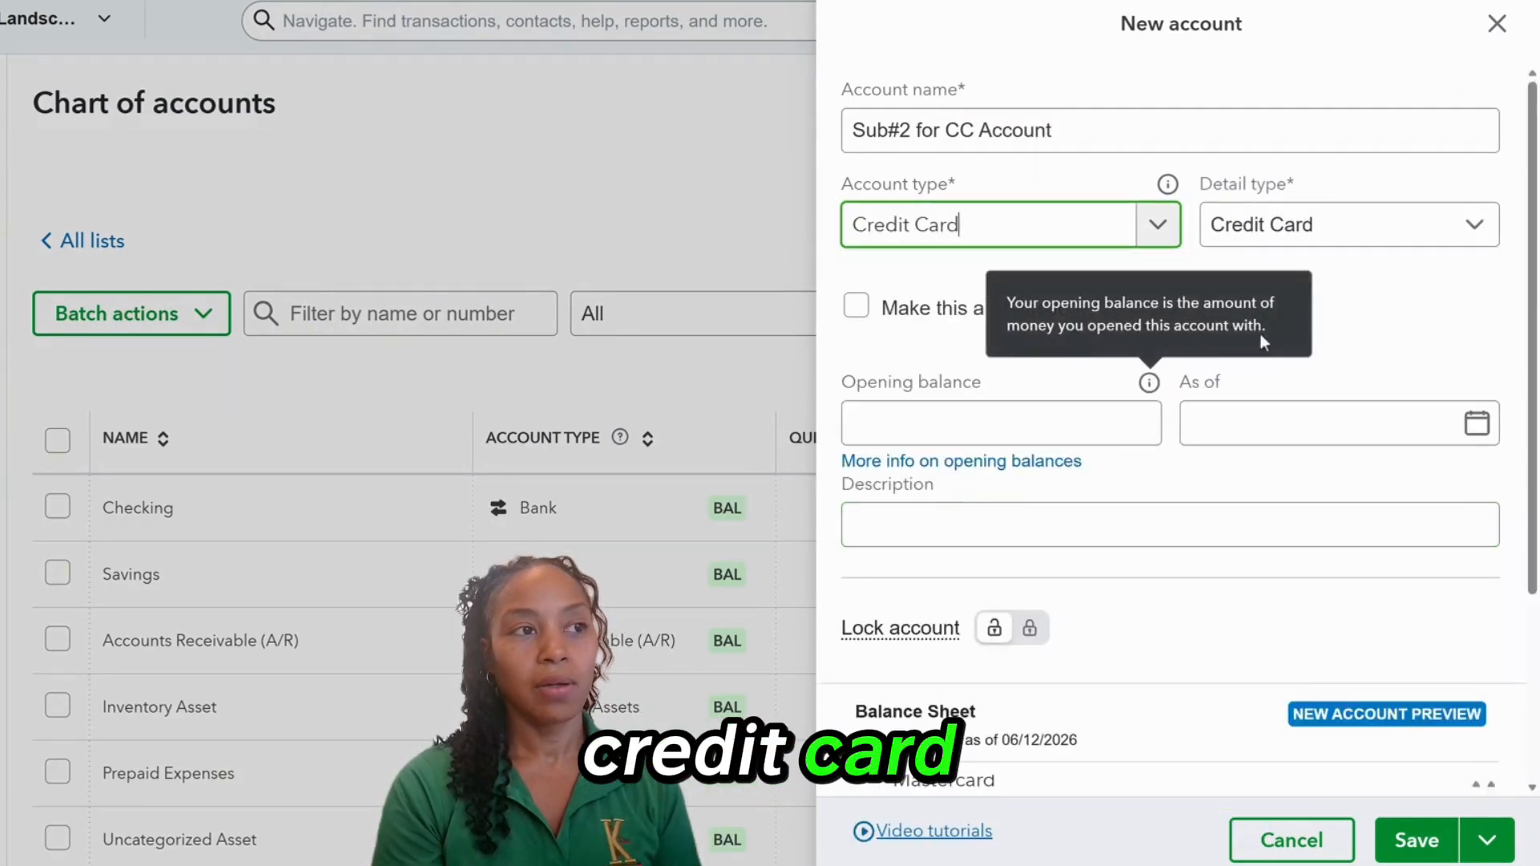
Nest it under New CC Account as a subaccount, save, and go to the Reconcile page.
left_click(857, 308)
left_click(1477, 399)
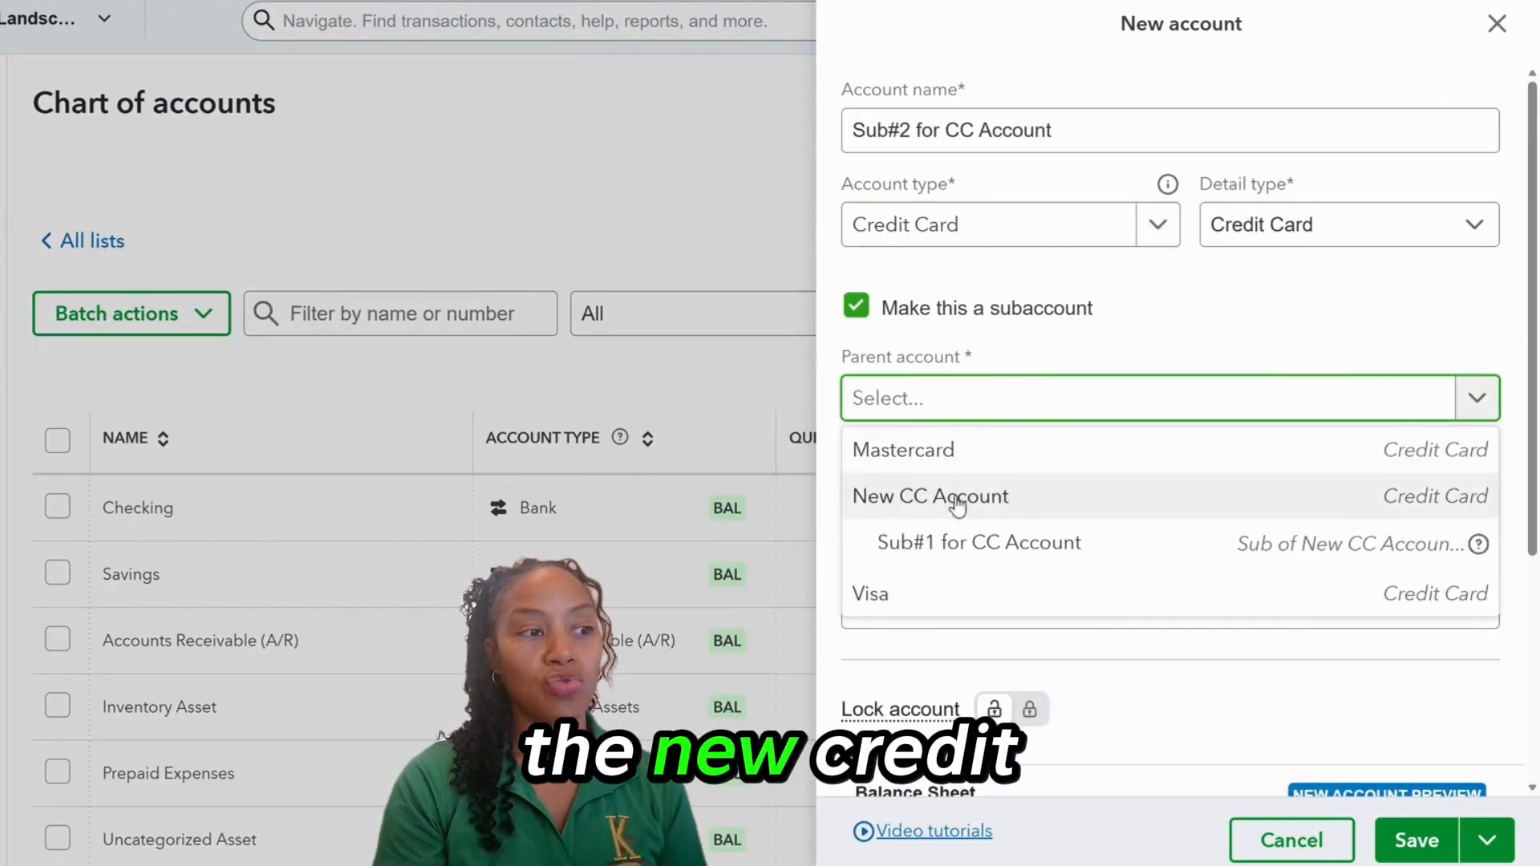
left_click(1058, 507)
scroll(1075, 447, "down", 5)
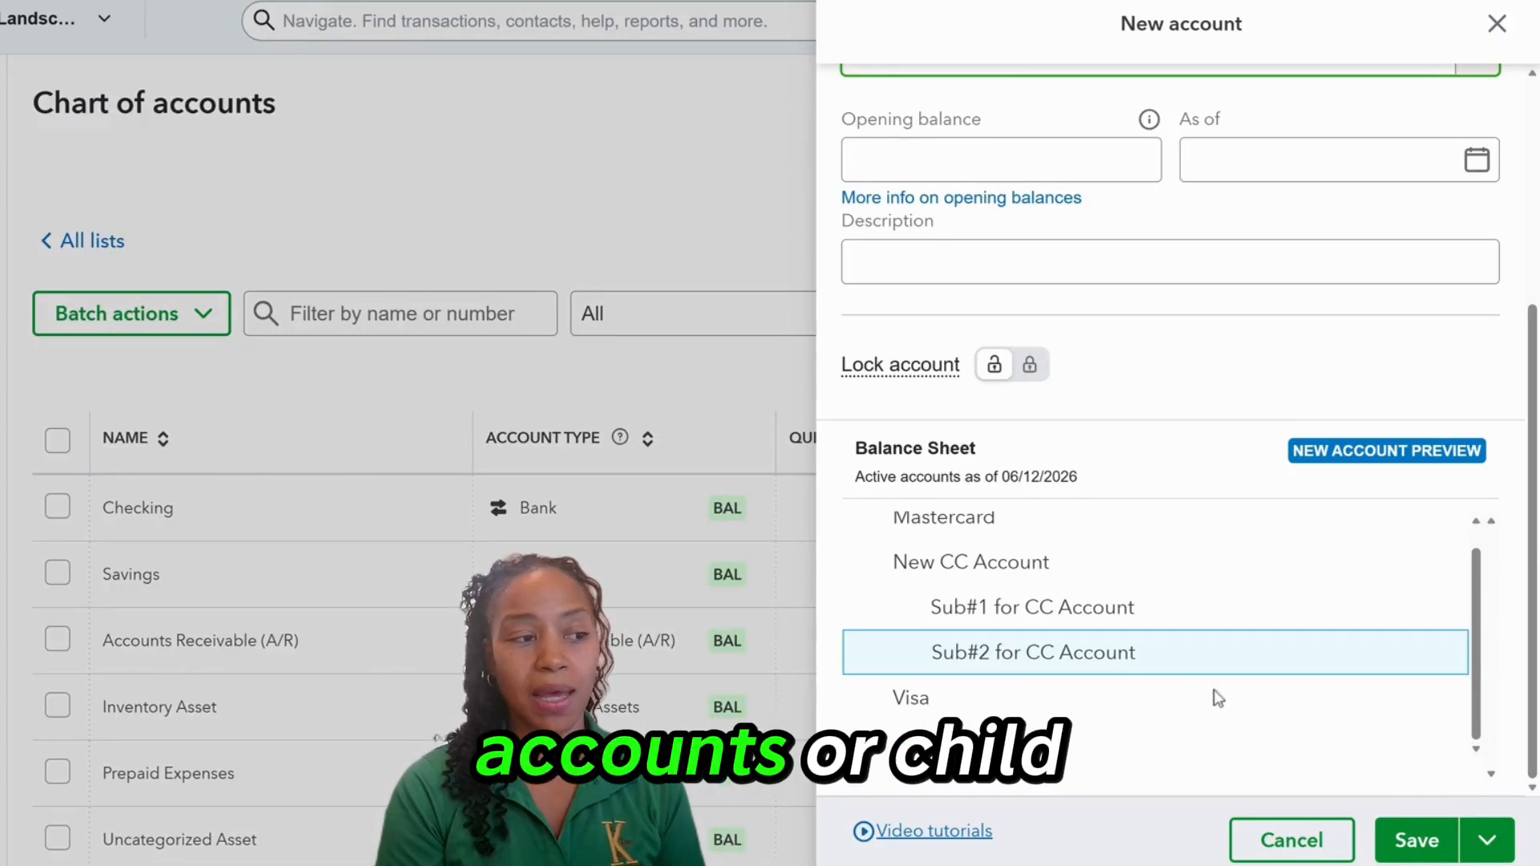
left_click(1416, 842)
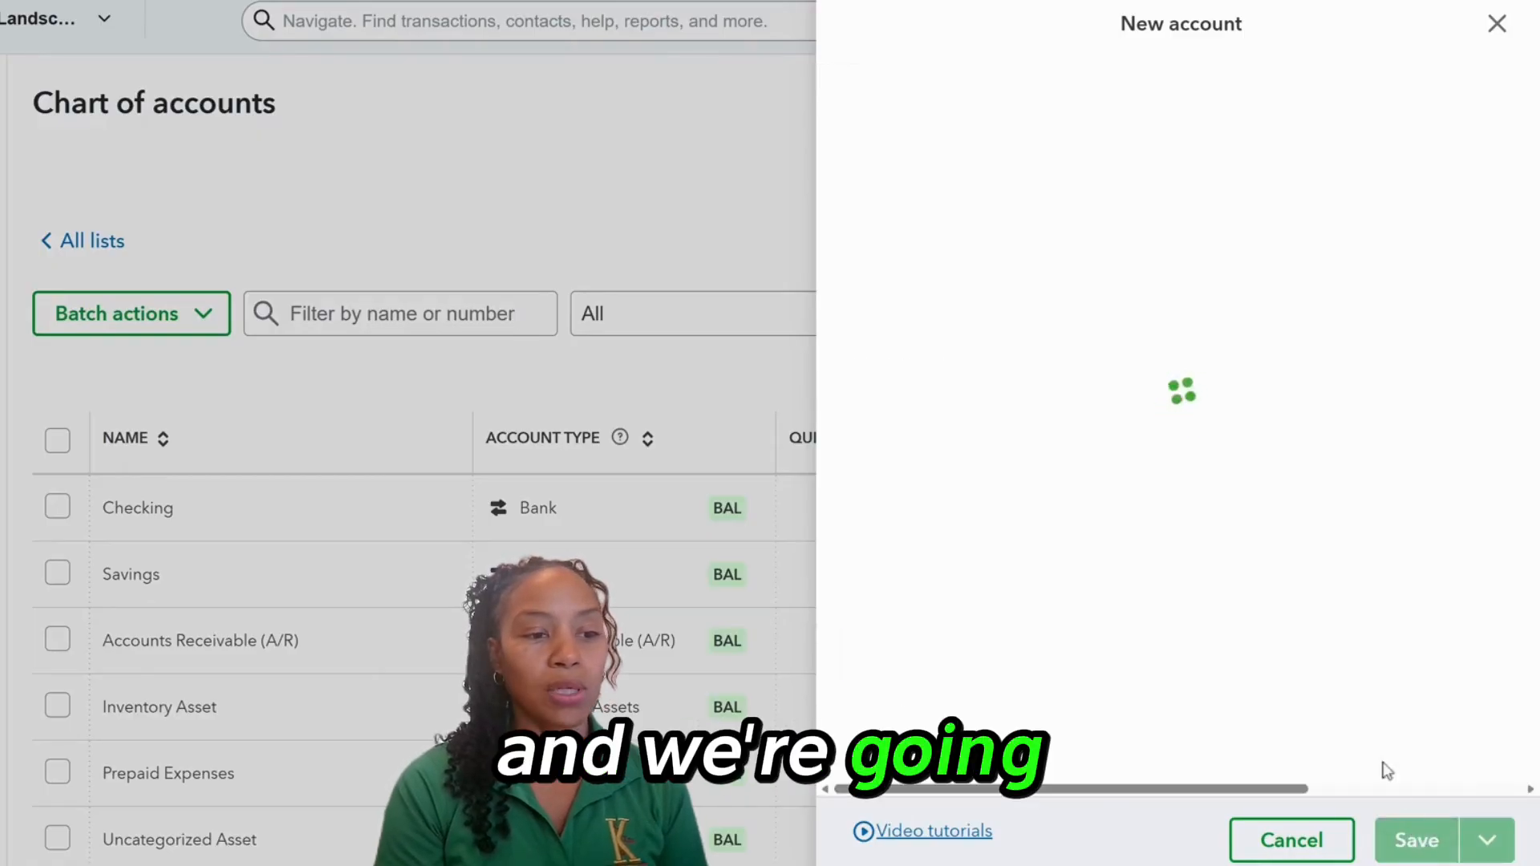
scroll(980, 311, "down", 9)
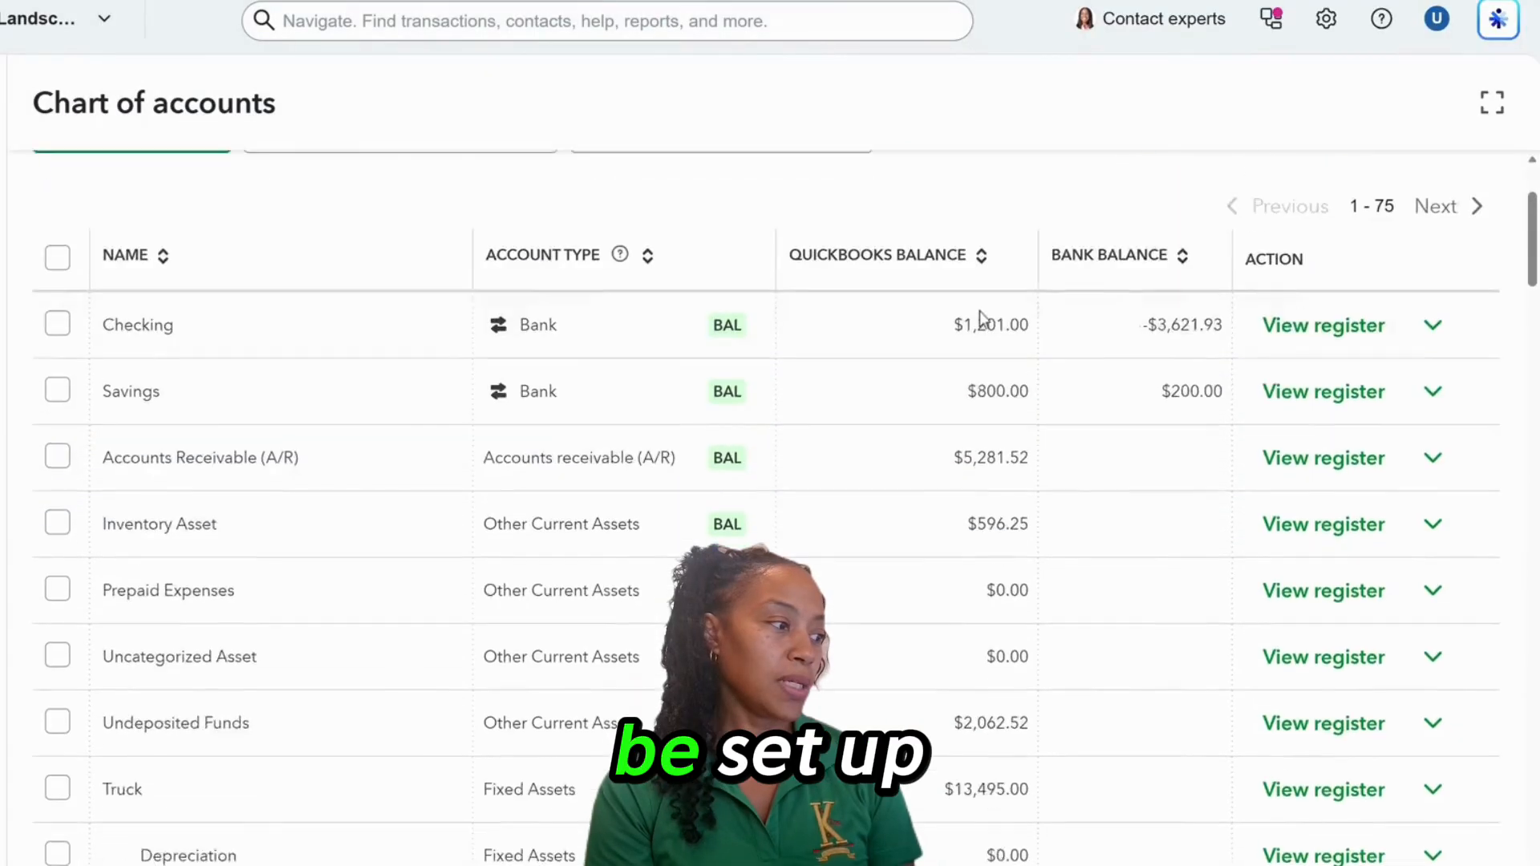
scroll(849, 323, "down", 3)
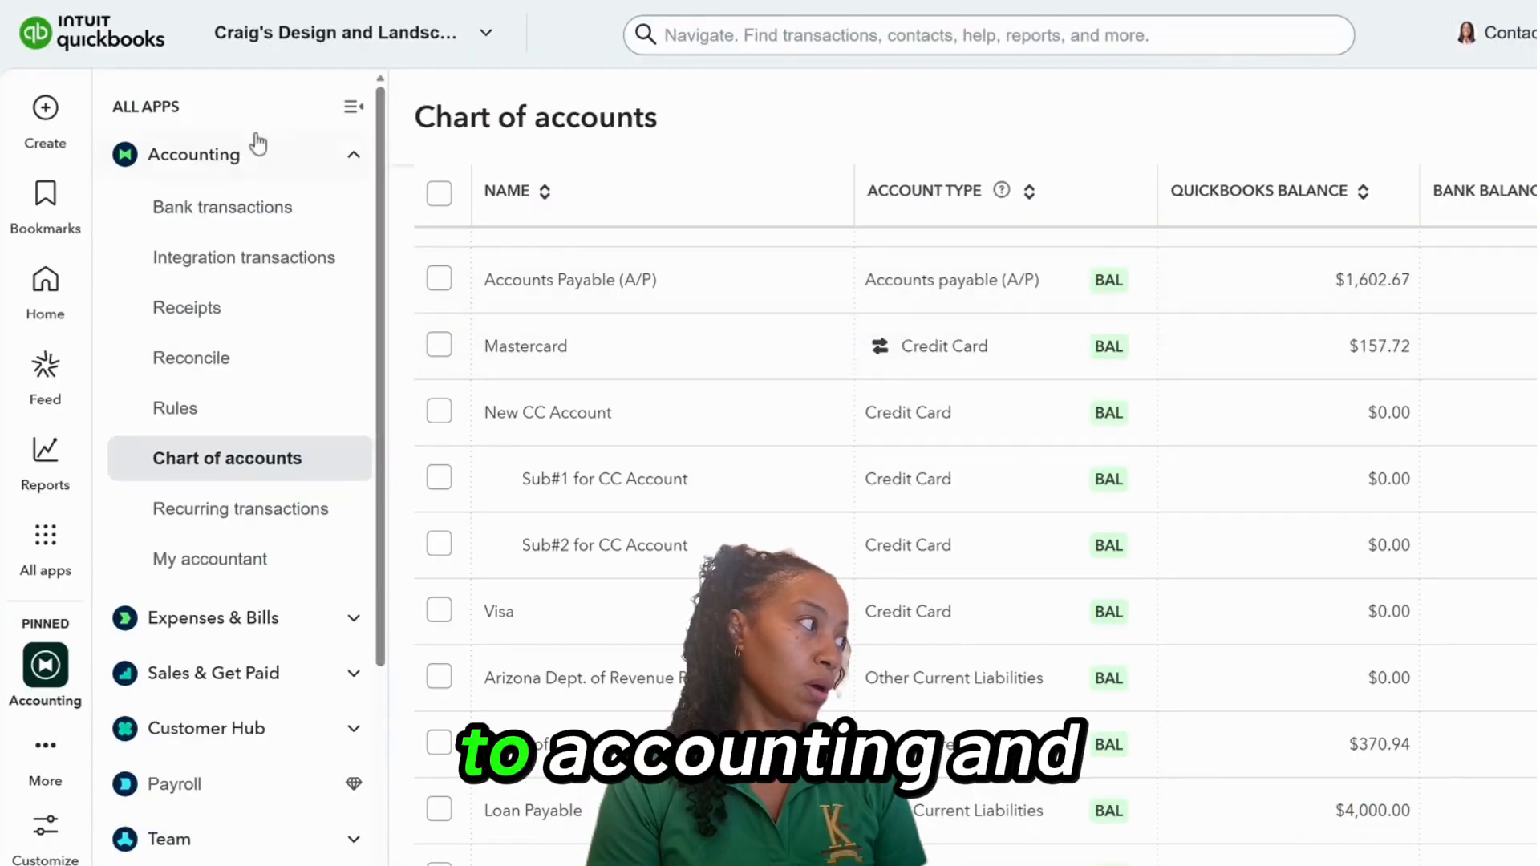
left_click(222, 359)
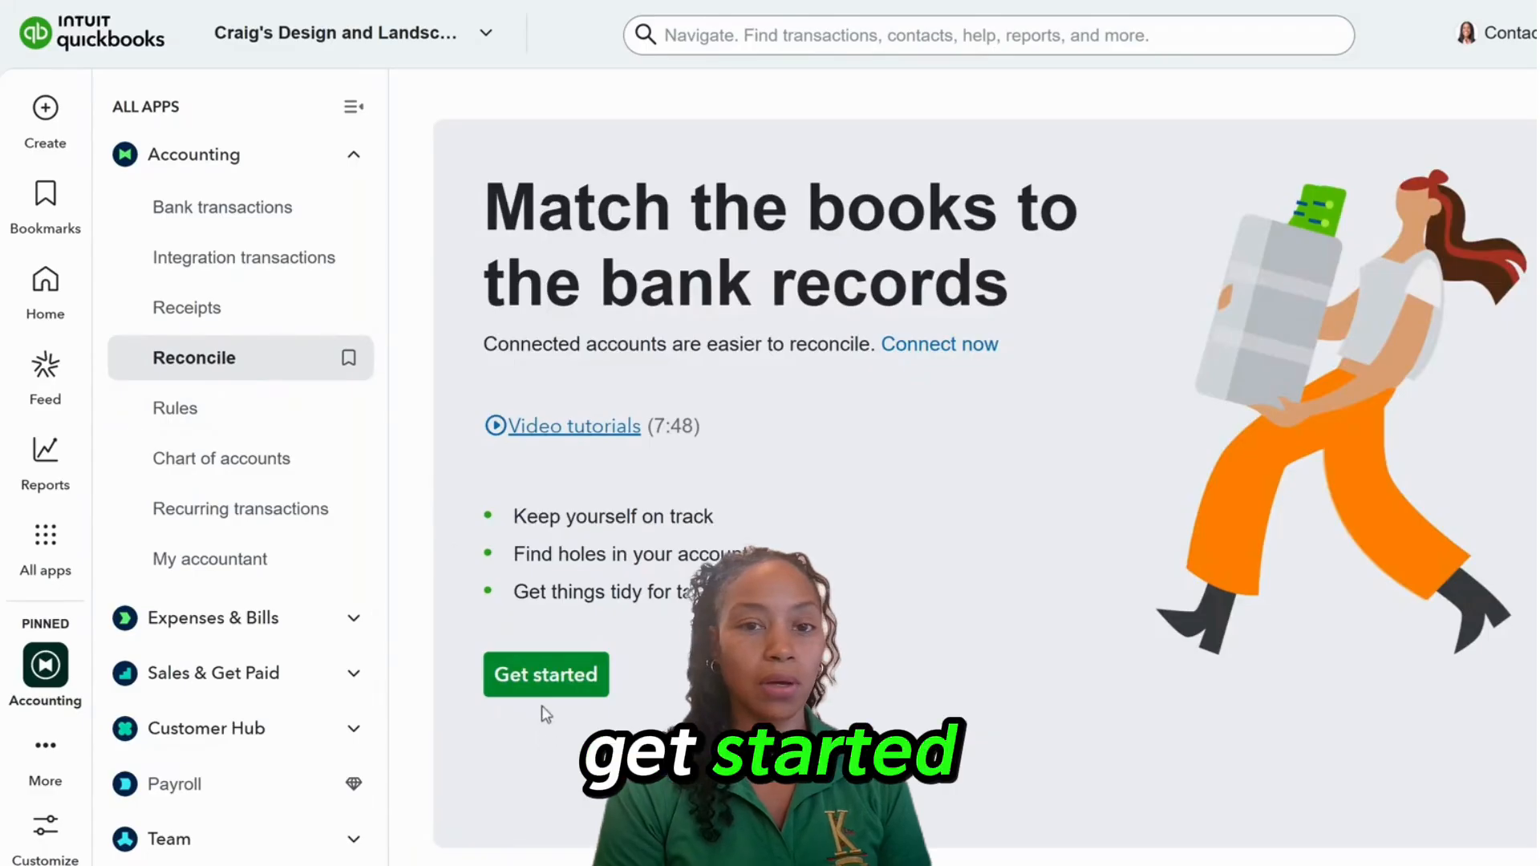
Begin a reconciliation, decline the AI reconciliation trial, and select New CC Account to reconcile.
left_click(546, 678)
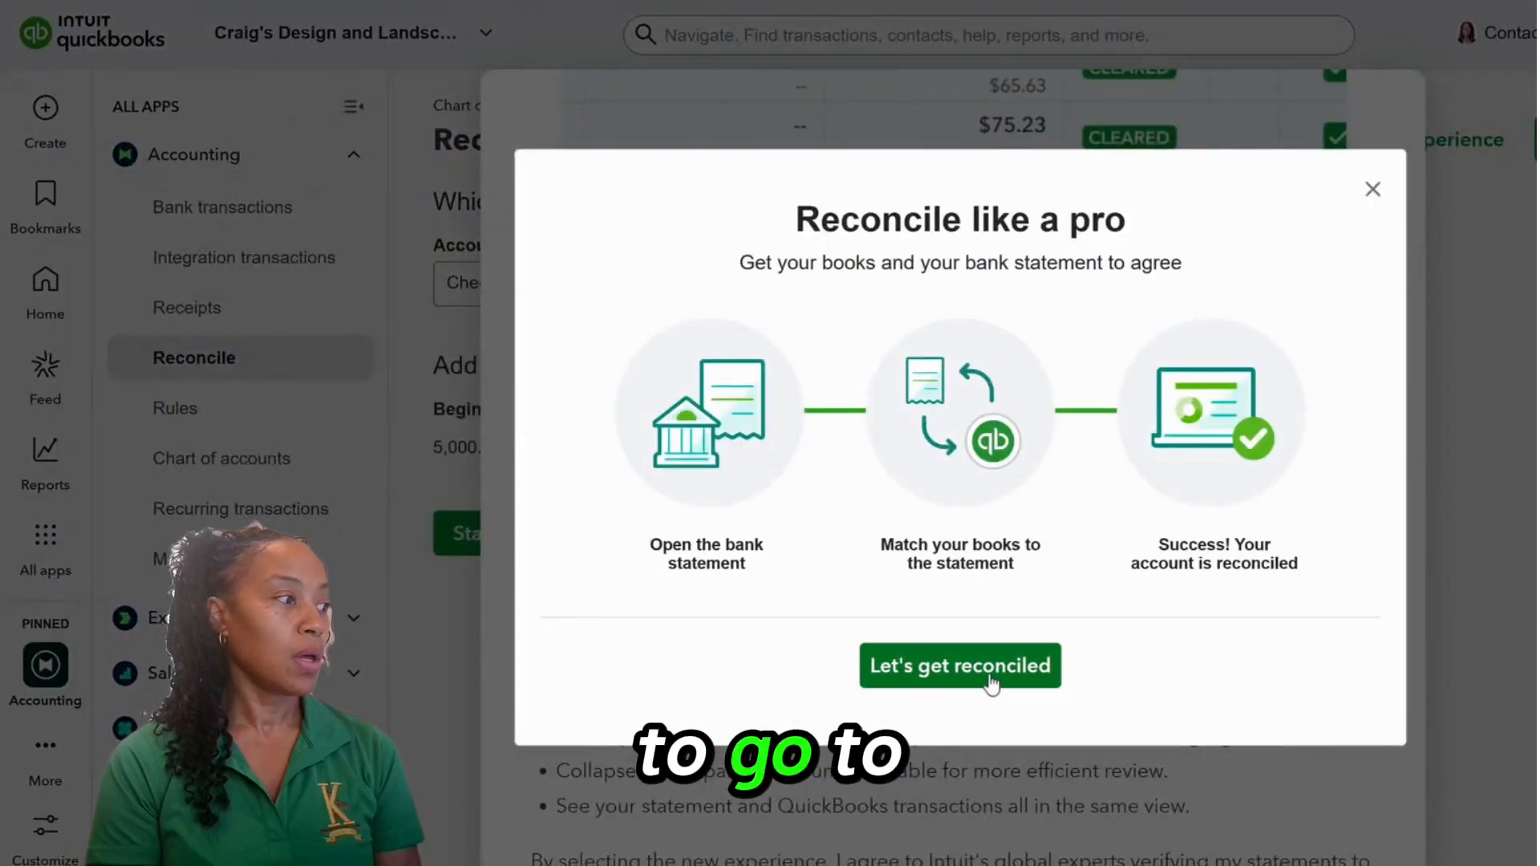
left_click(991, 682)
scroll(1023, 477, "down", 4)
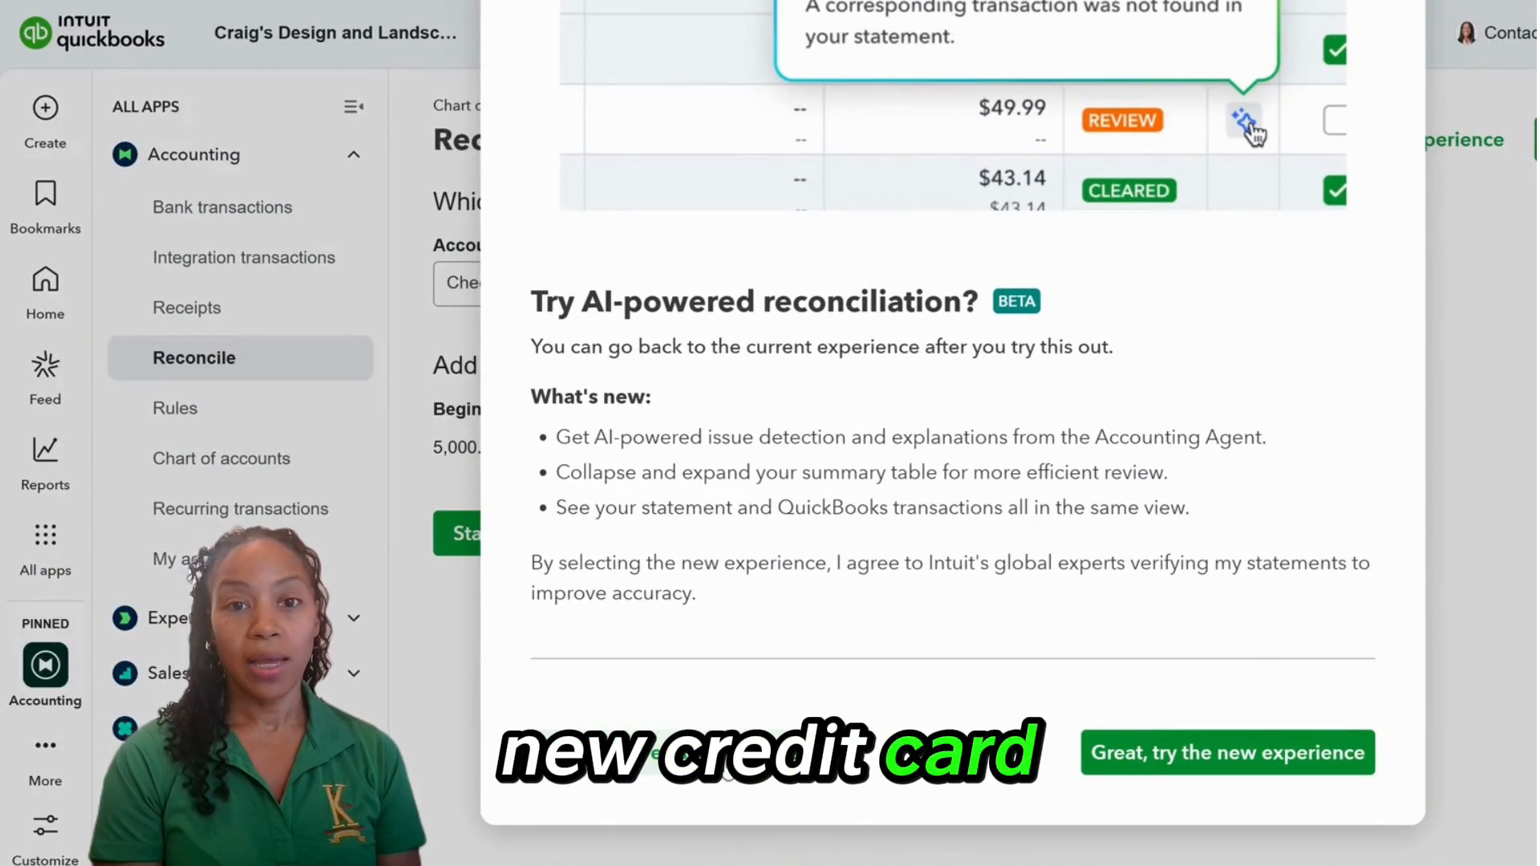
left_click(746, 762)
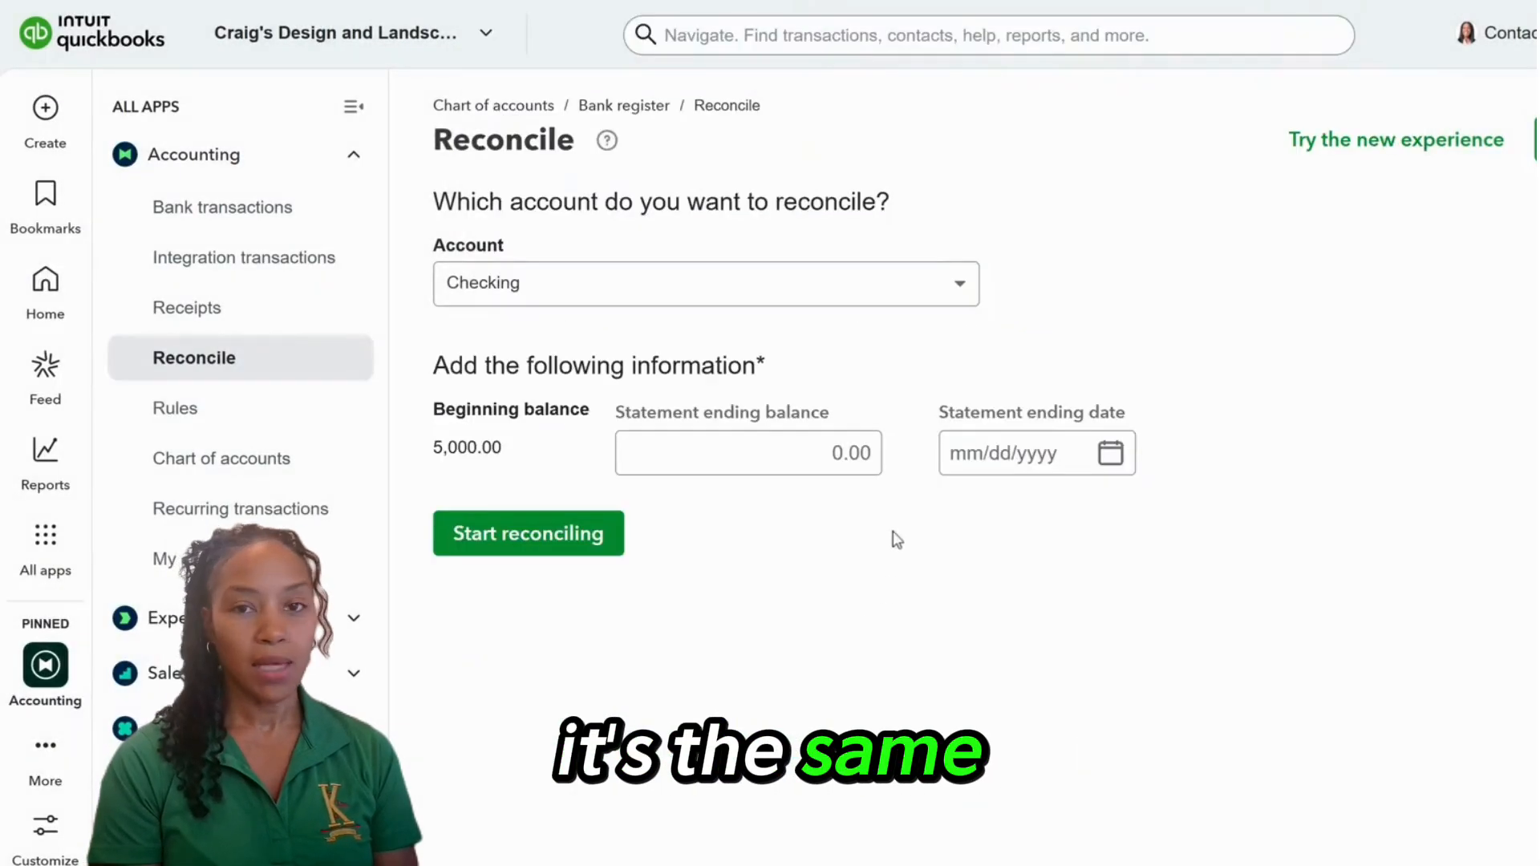
left_click(963, 283)
scroll(814, 368, "down", 5)
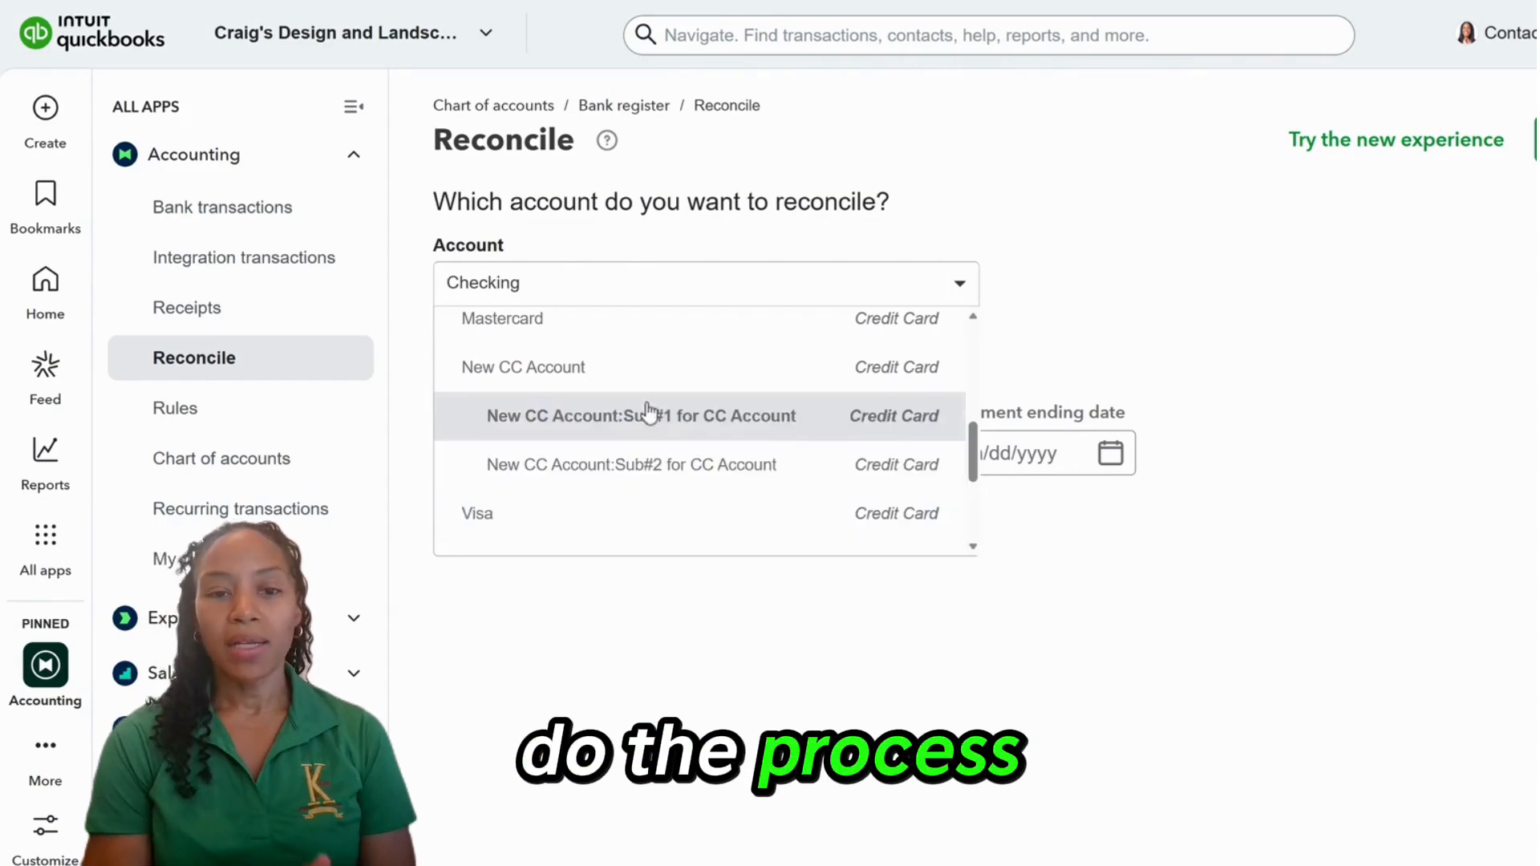
left_click(638, 378)
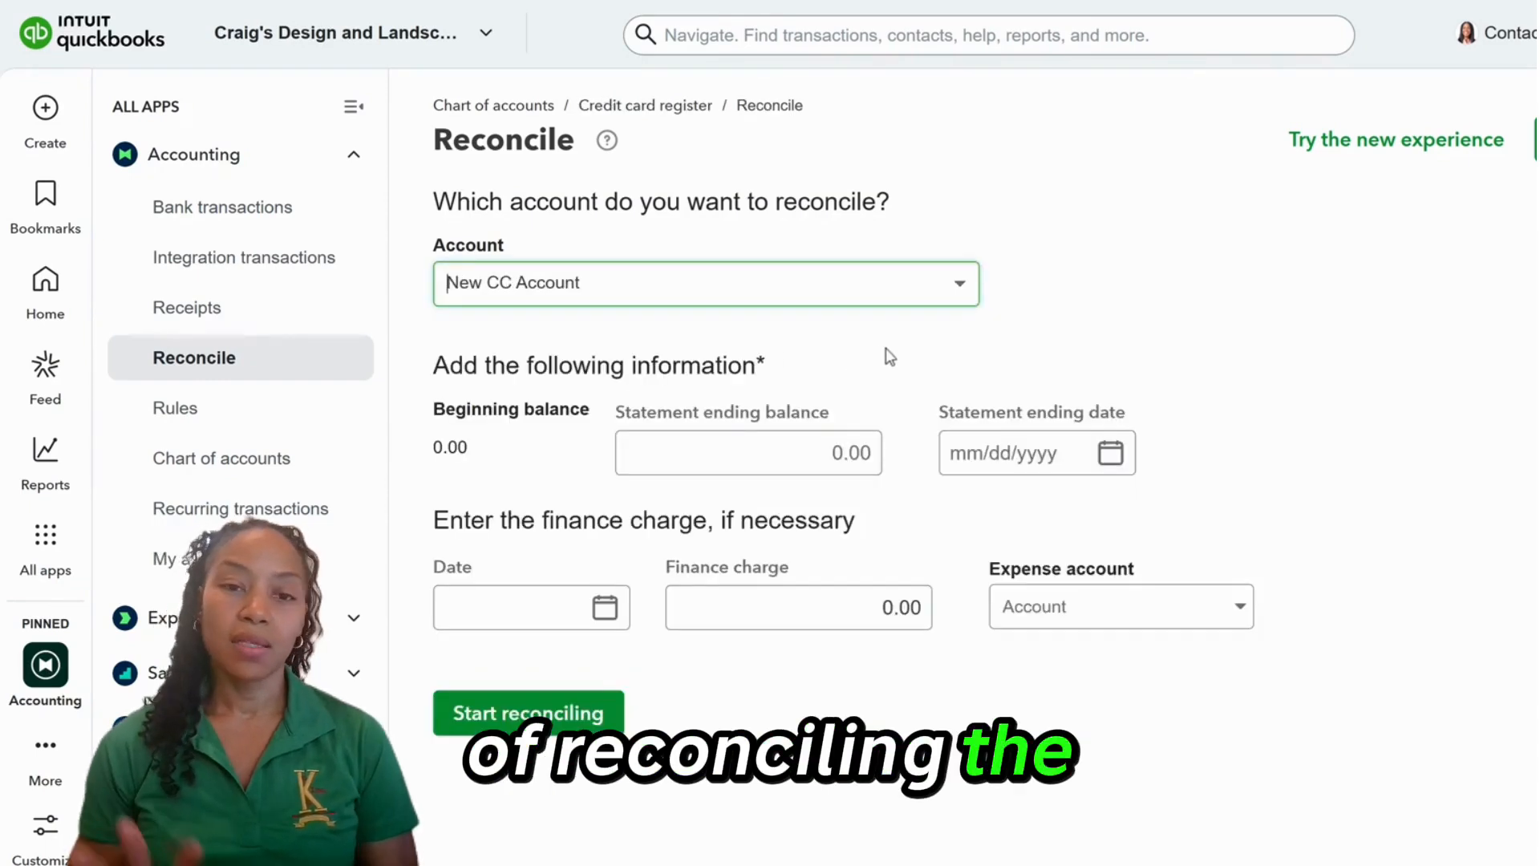